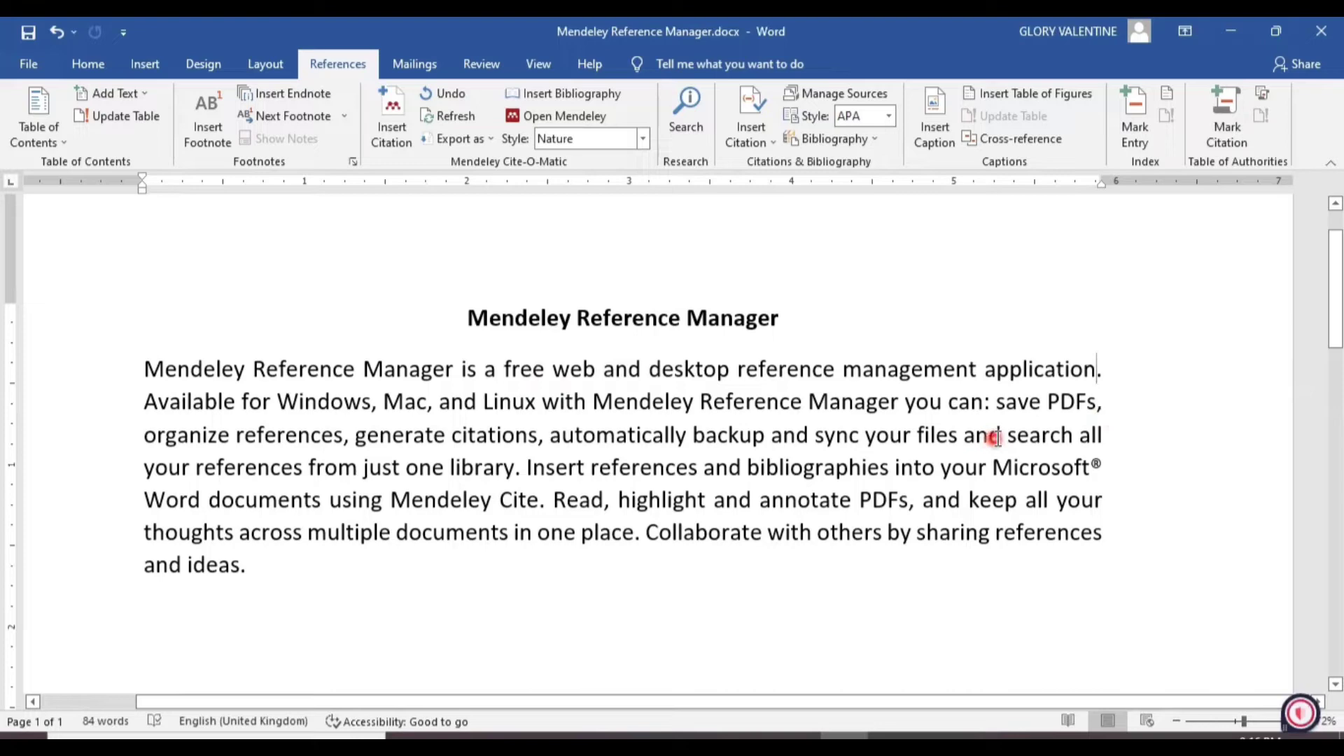
Place the cursor after 'application.' and start a Mendeley citation from the References tab
{"action": "left_click", "coordinate": [145, 65]}
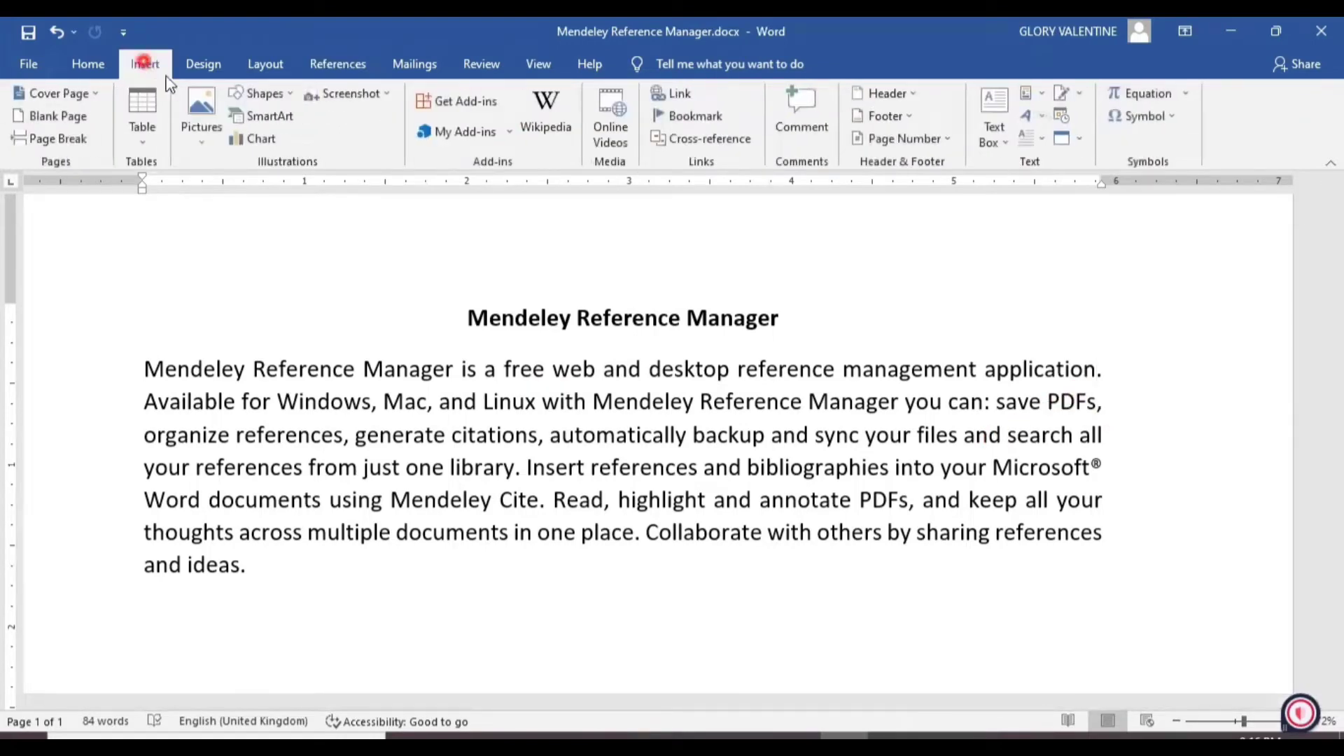
{"action": "left_click", "coordinate": [338, 64]}
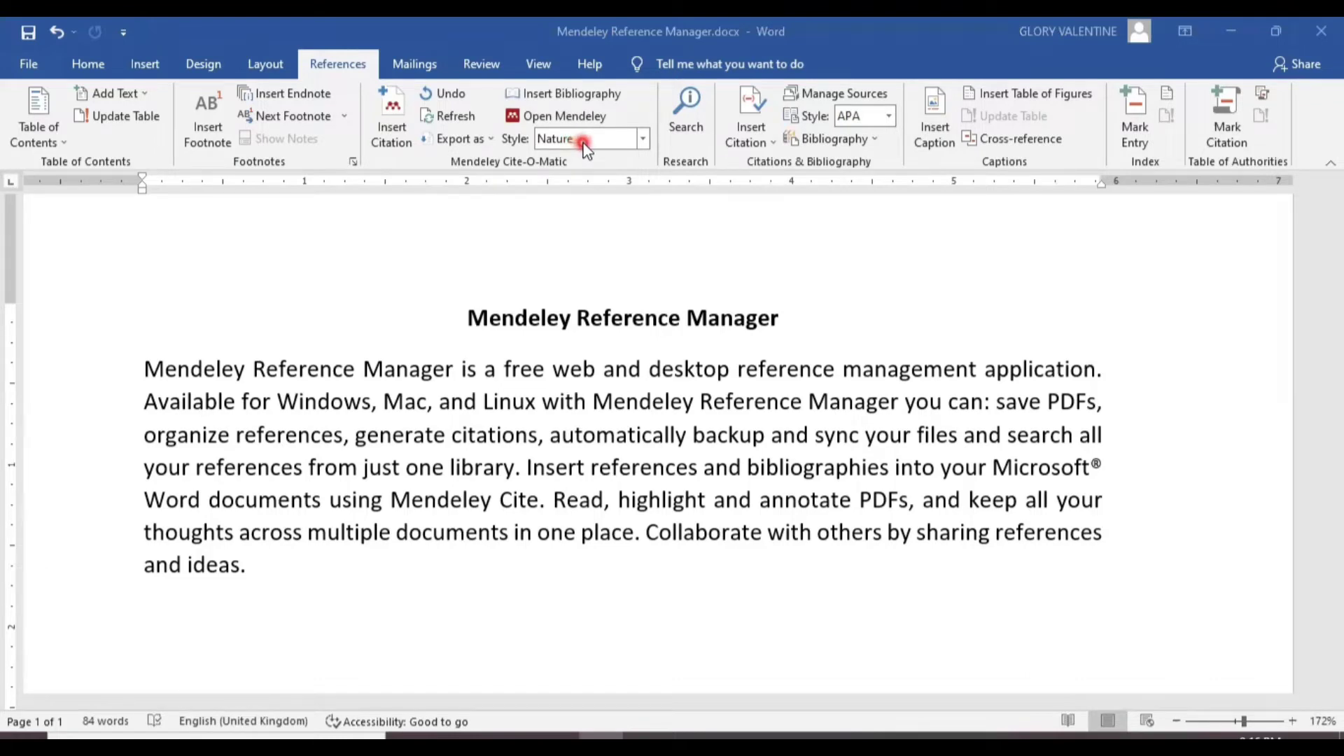
{"action": "left_click", "coordinate": [1098, 369]}
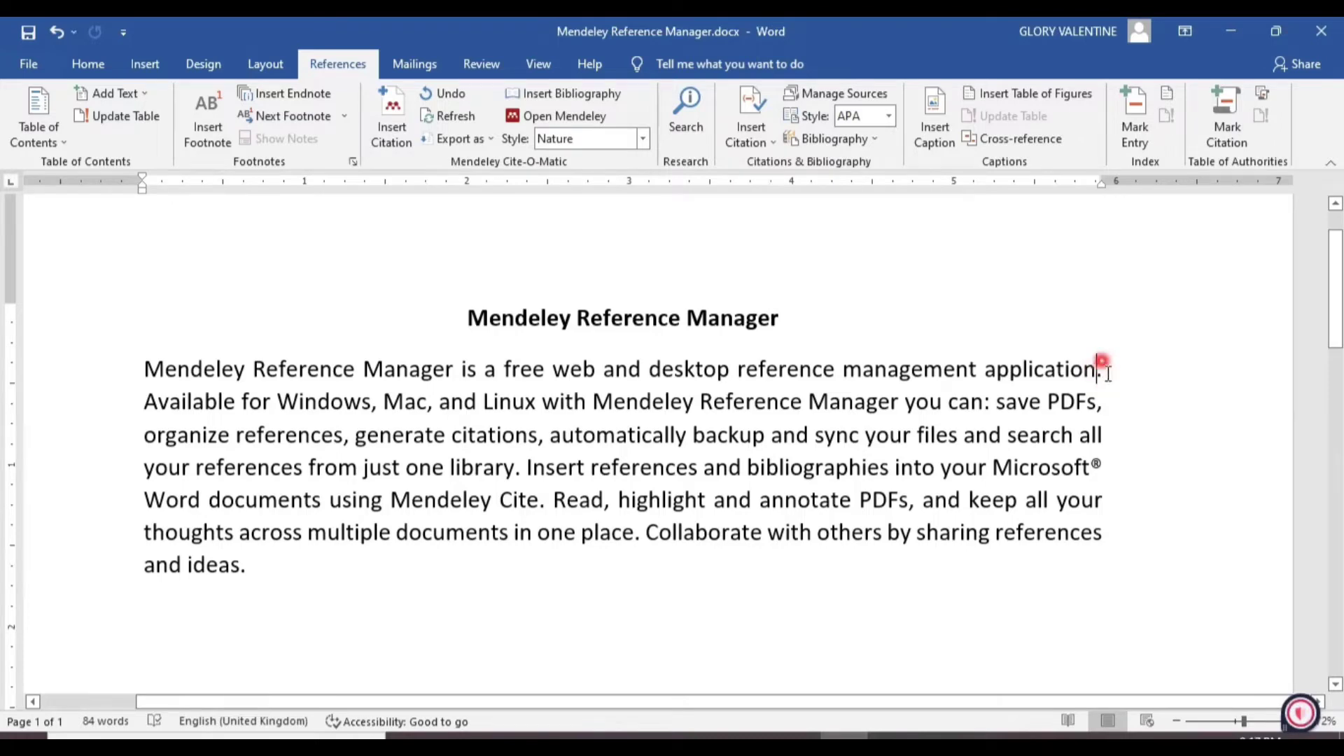
{"action": "left_click", "coordinate": [396, 137]}
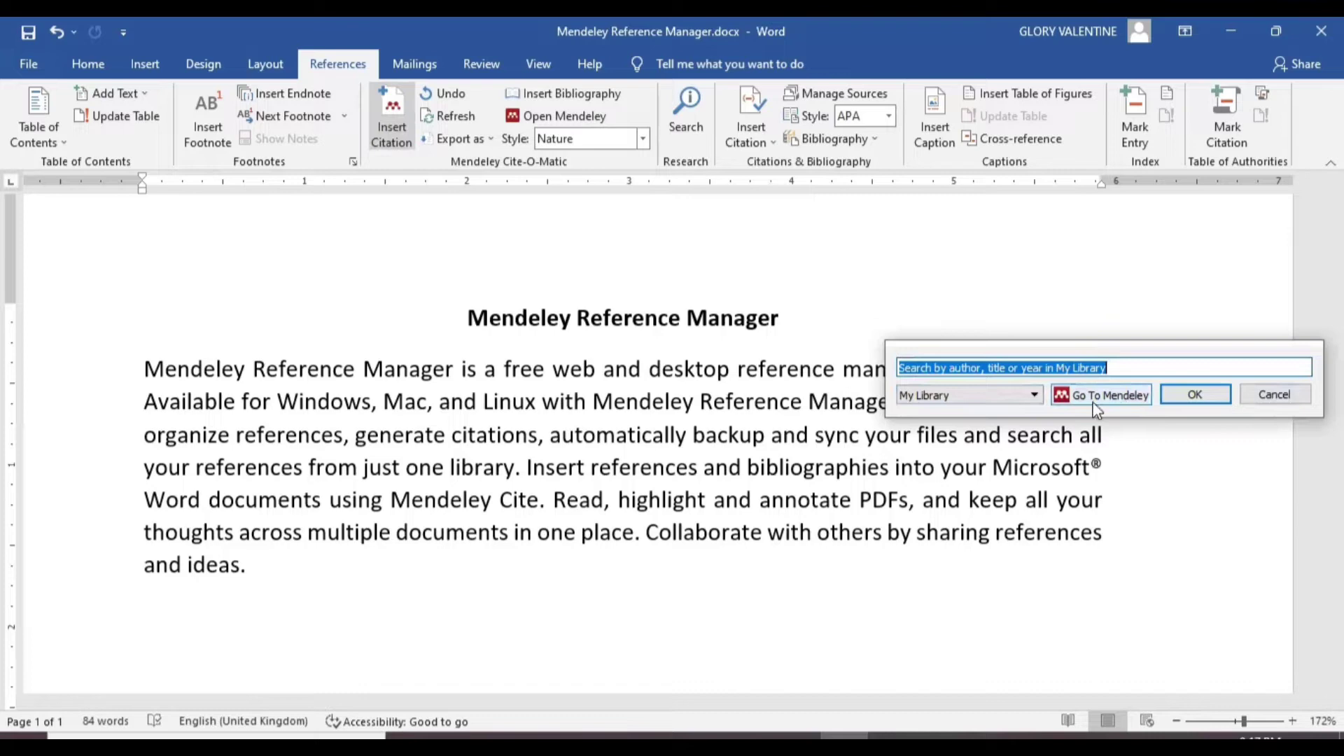
Search My Library and cite the 2022 Complex dielectric function paper as citation 1
{"action": "left_click", "coordinate": [1107, 394]}
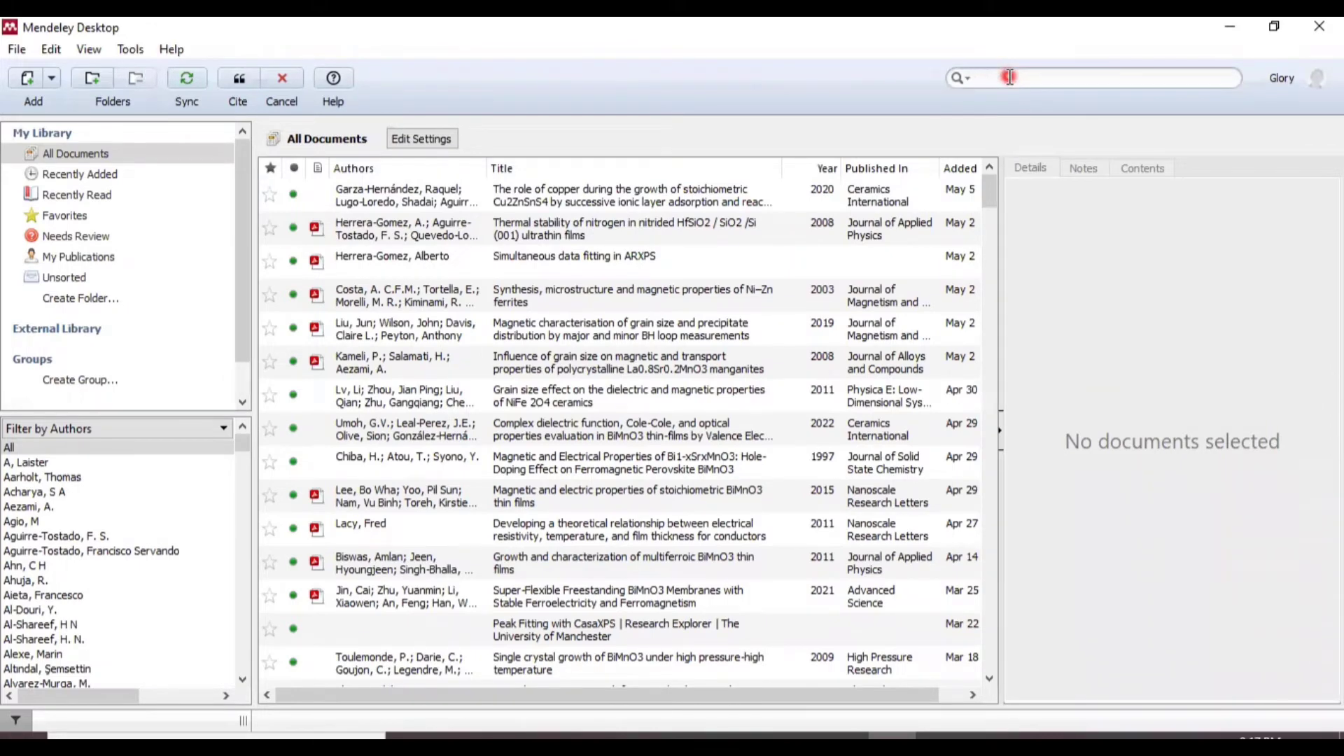
{"action": "type", "text": "g"}
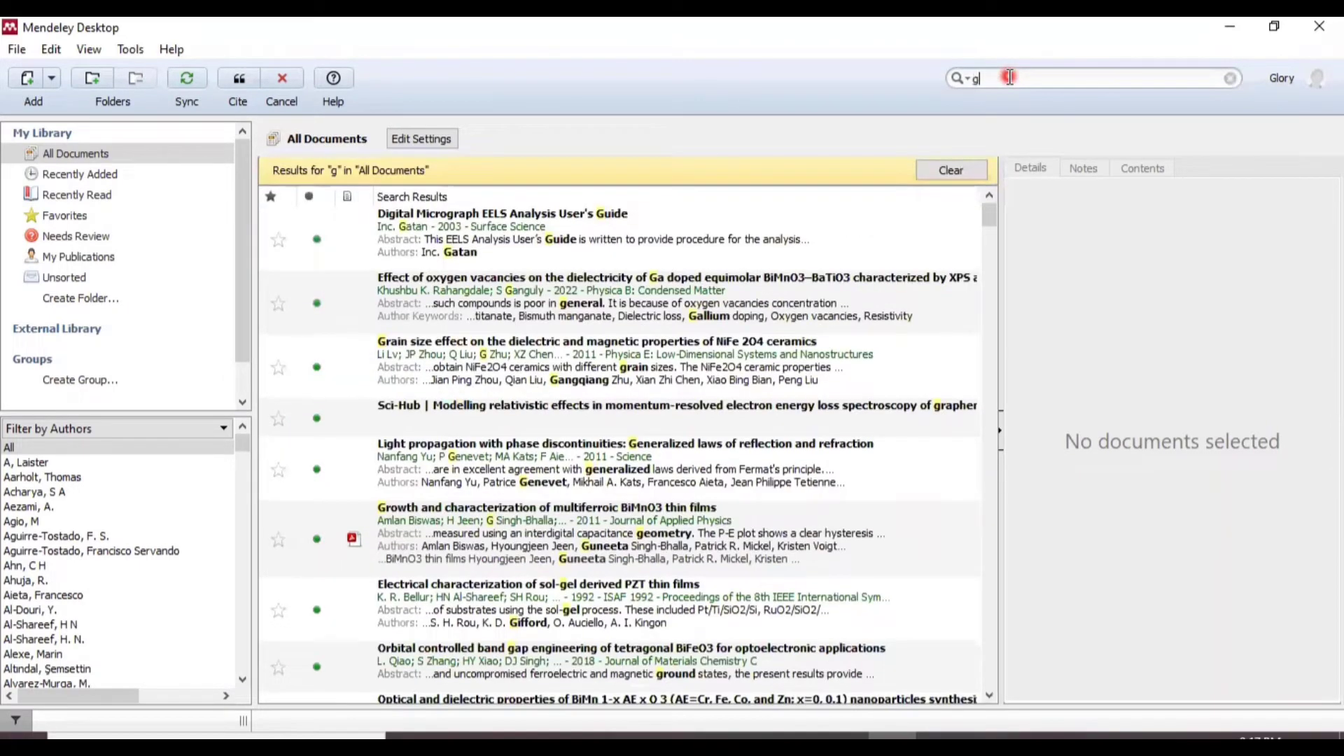
{"action": "type", "text": ".v"}
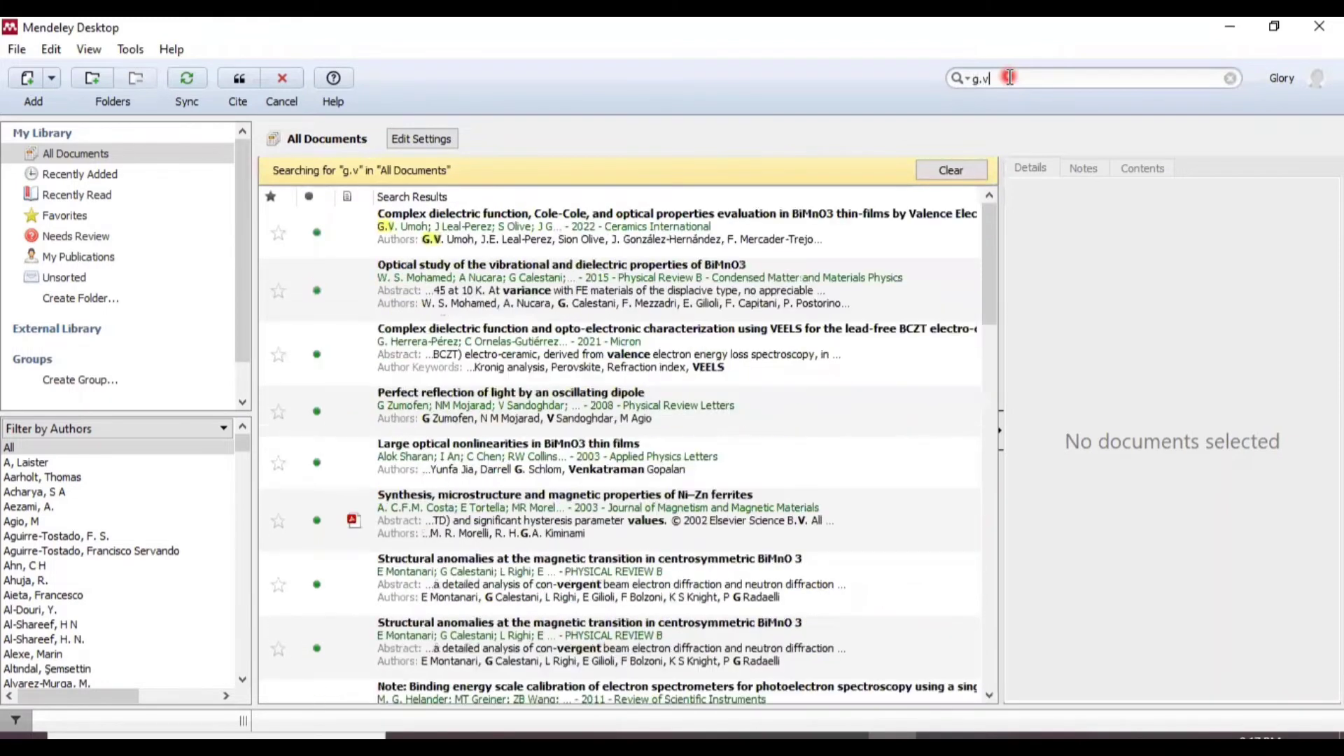
{"action": "left_click", "coordinate": [466, 226]}
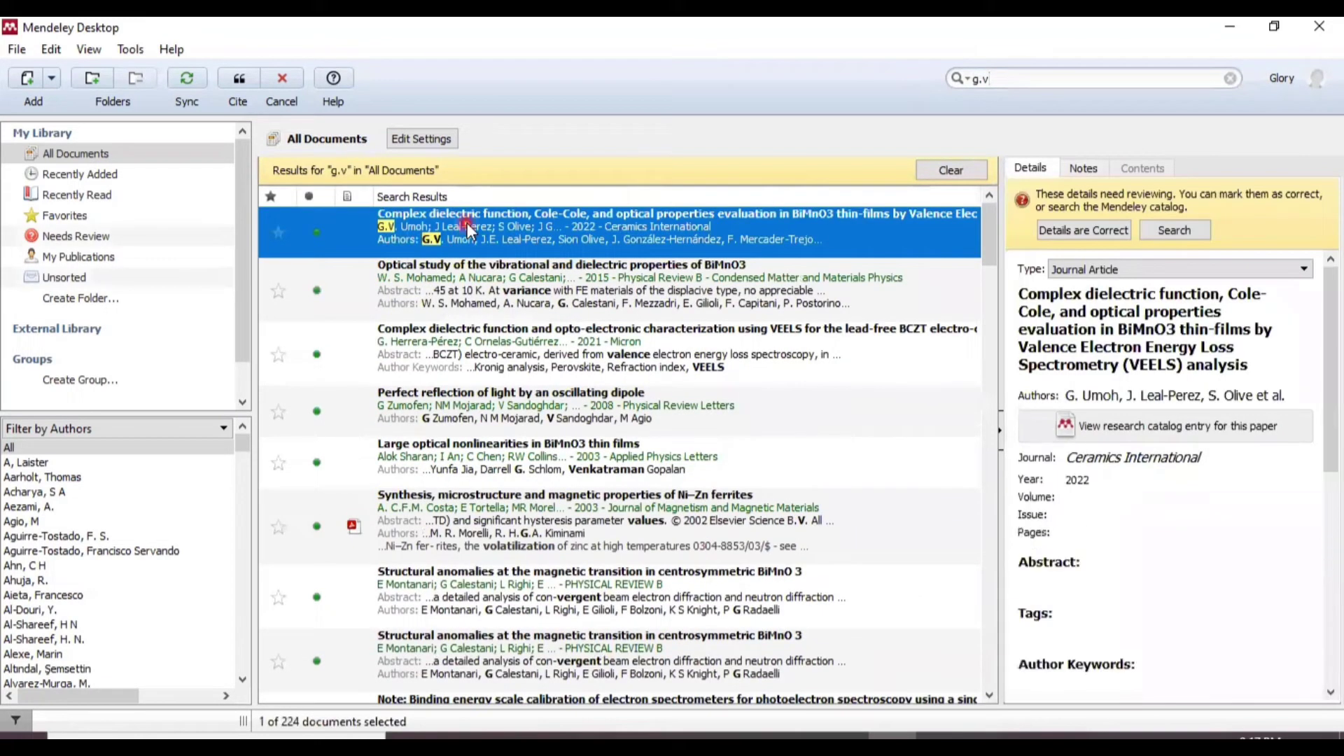
{"action": "left_click", "coordinate": [248, 84]}
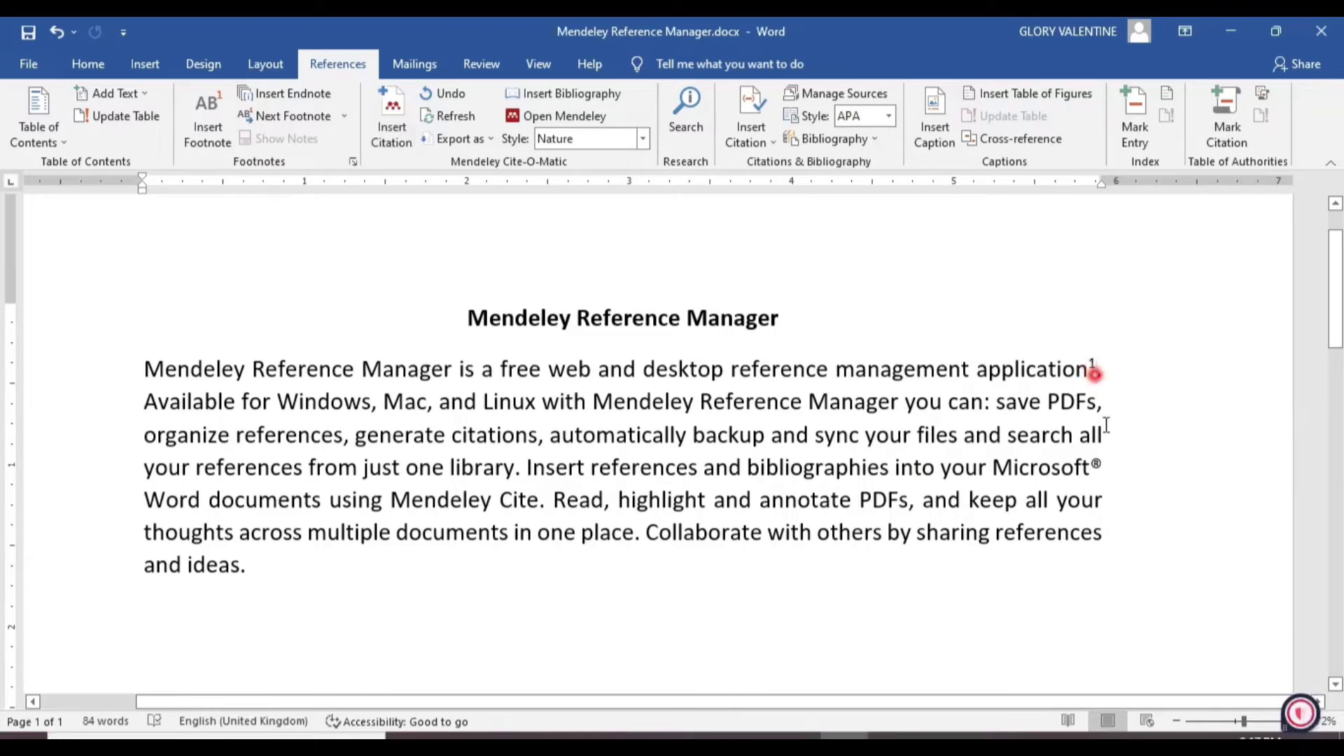
Add a 'References' heading after the last paragraph and insert the Nature-style bibliography below it
{"action": "scroll", "coordinate": [1085, 471], "scroll_direction": "down", "scroll_amount": 1}
{"action": "left_click", "coordinate": [263, 487]}
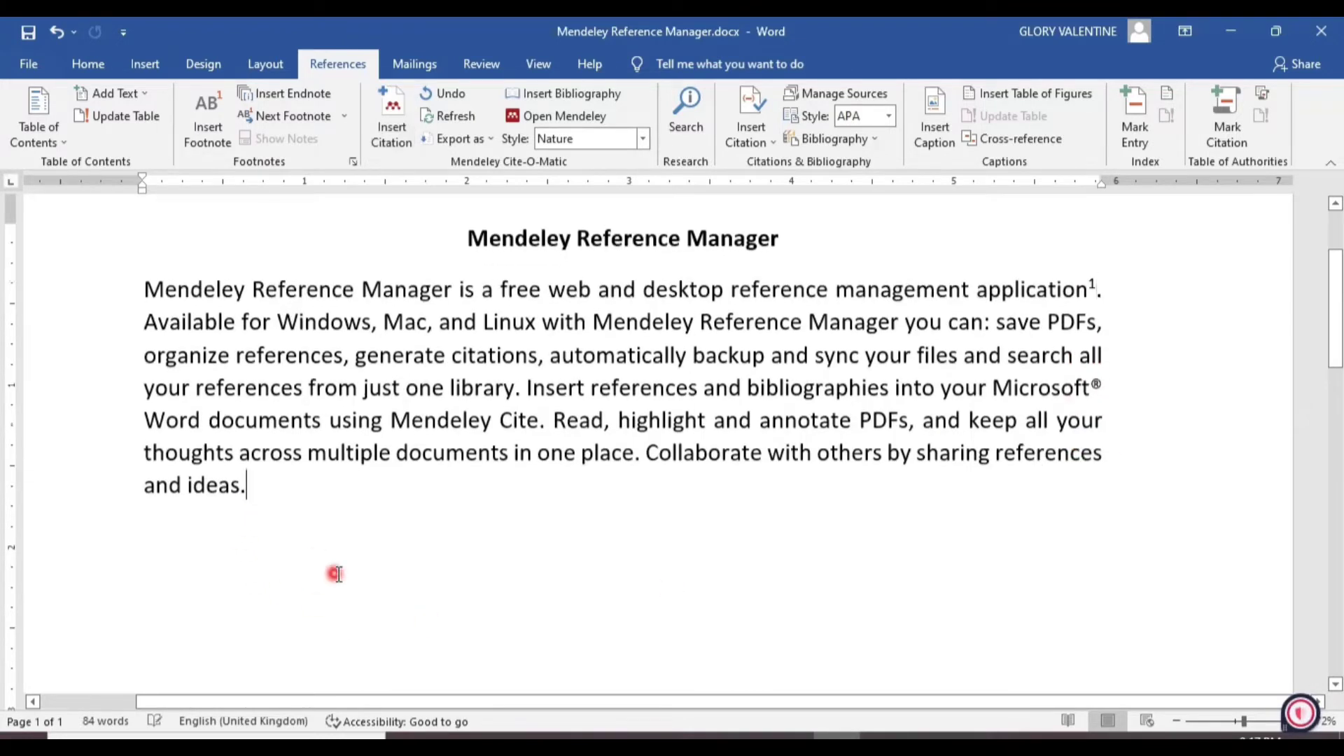
{"action": "key", "text": "Return"}
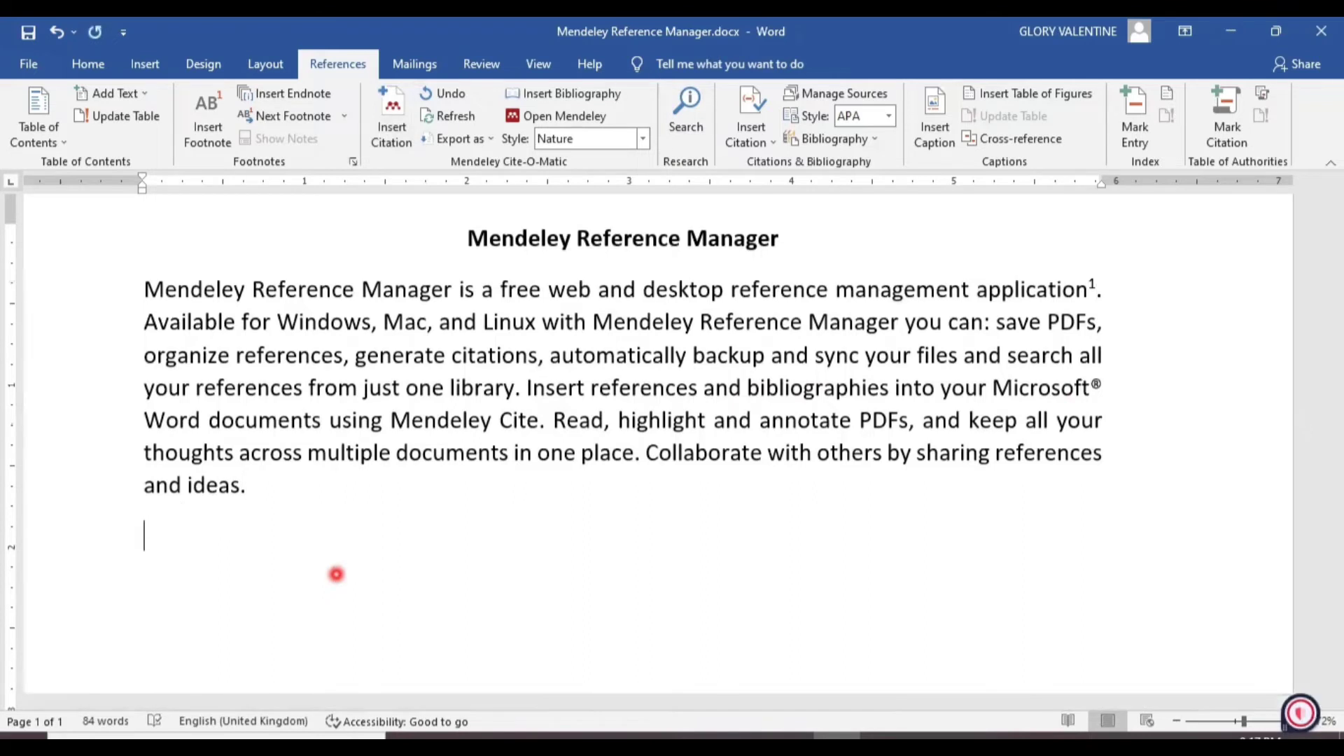
{"action": "type", "text": "References"}
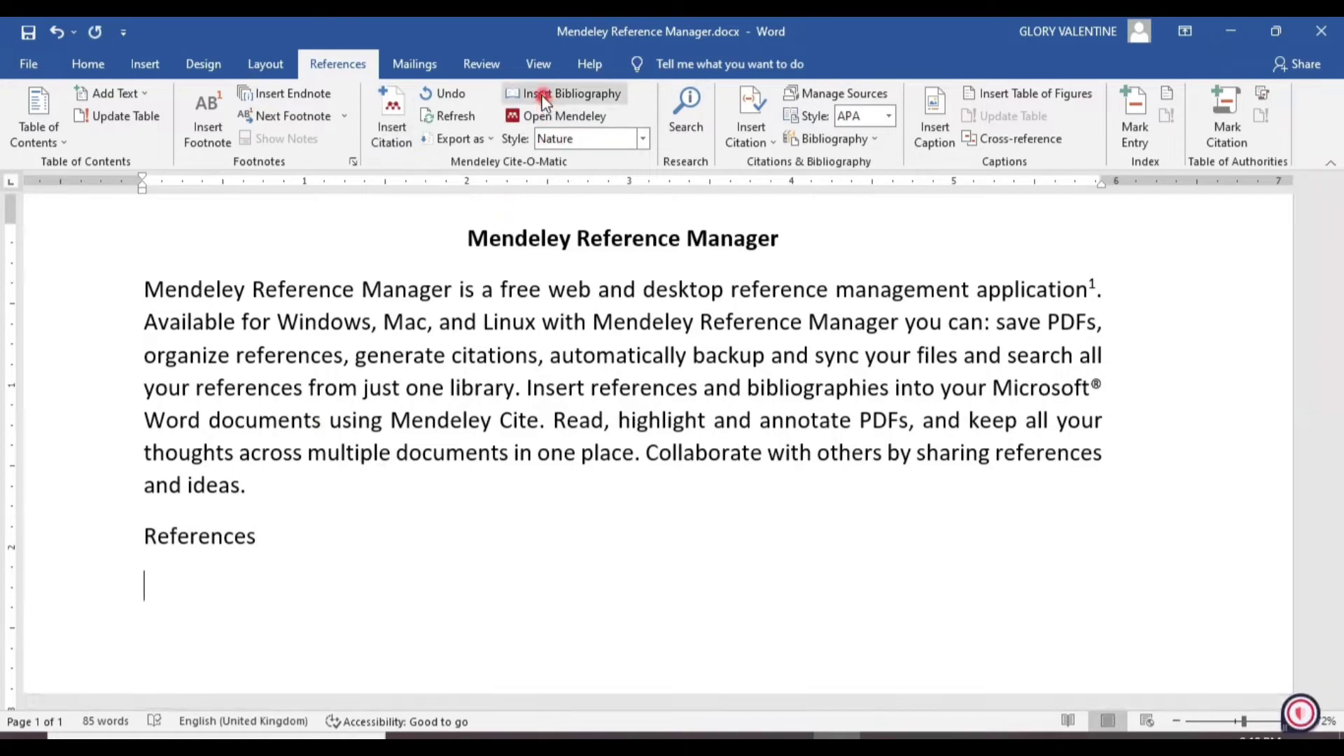
{"action": "left_click", "coordinate": [581, 98]}
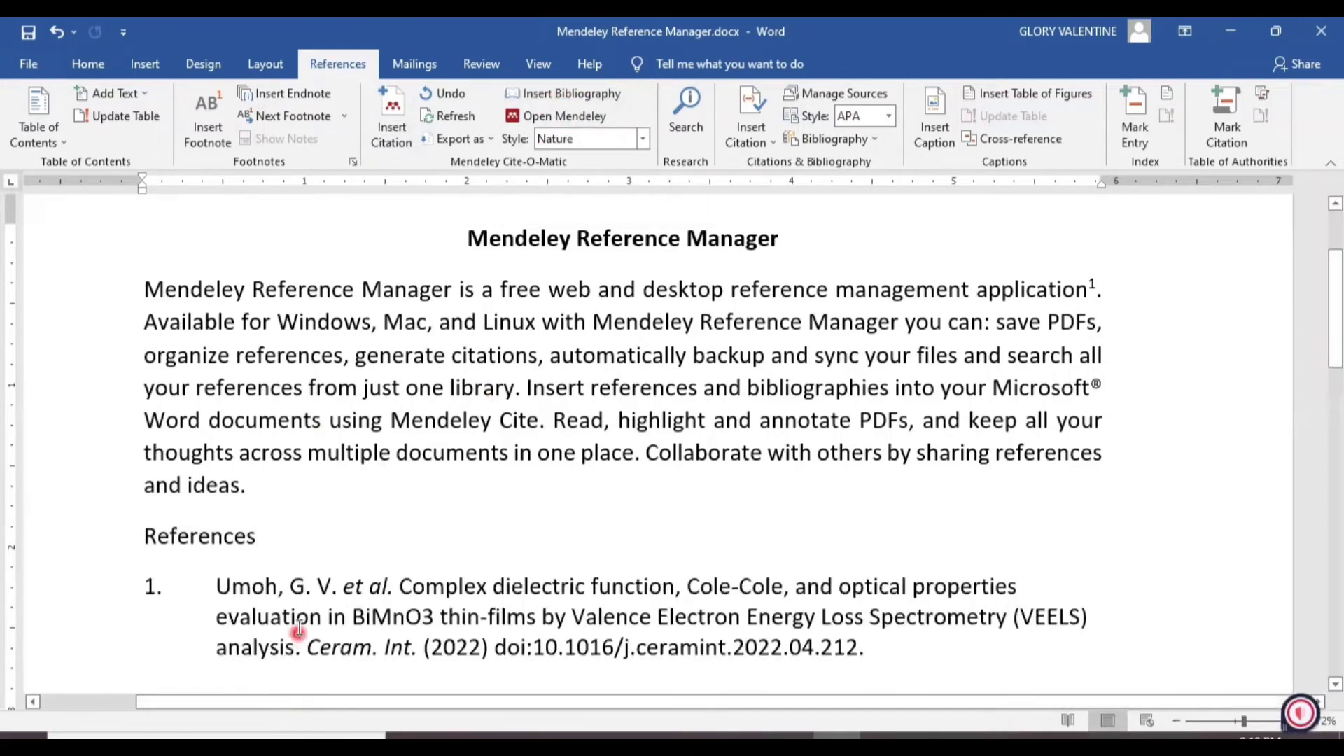
Add a blank line above the References heading for spacing
{"action": "scroll", "coordinate": [299, 621], "scroll_direction": "down", "scroll_amount": 2}
{"action": "left_click", "coordinate": [143, 454]}
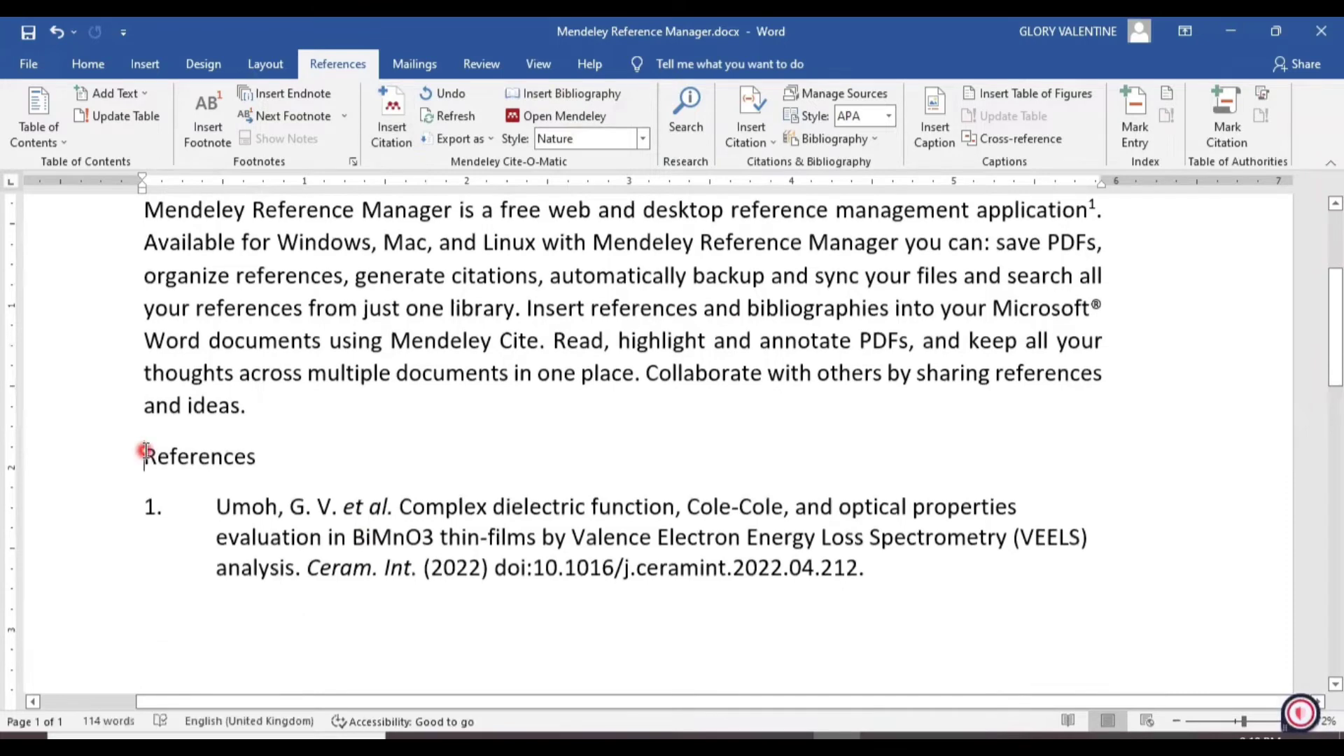
{"action": "key", "text": "Return"}
{"action": "scroll", "coordinate": [343, 556], "scroll_direction": "down", "scroll_amount": 2}
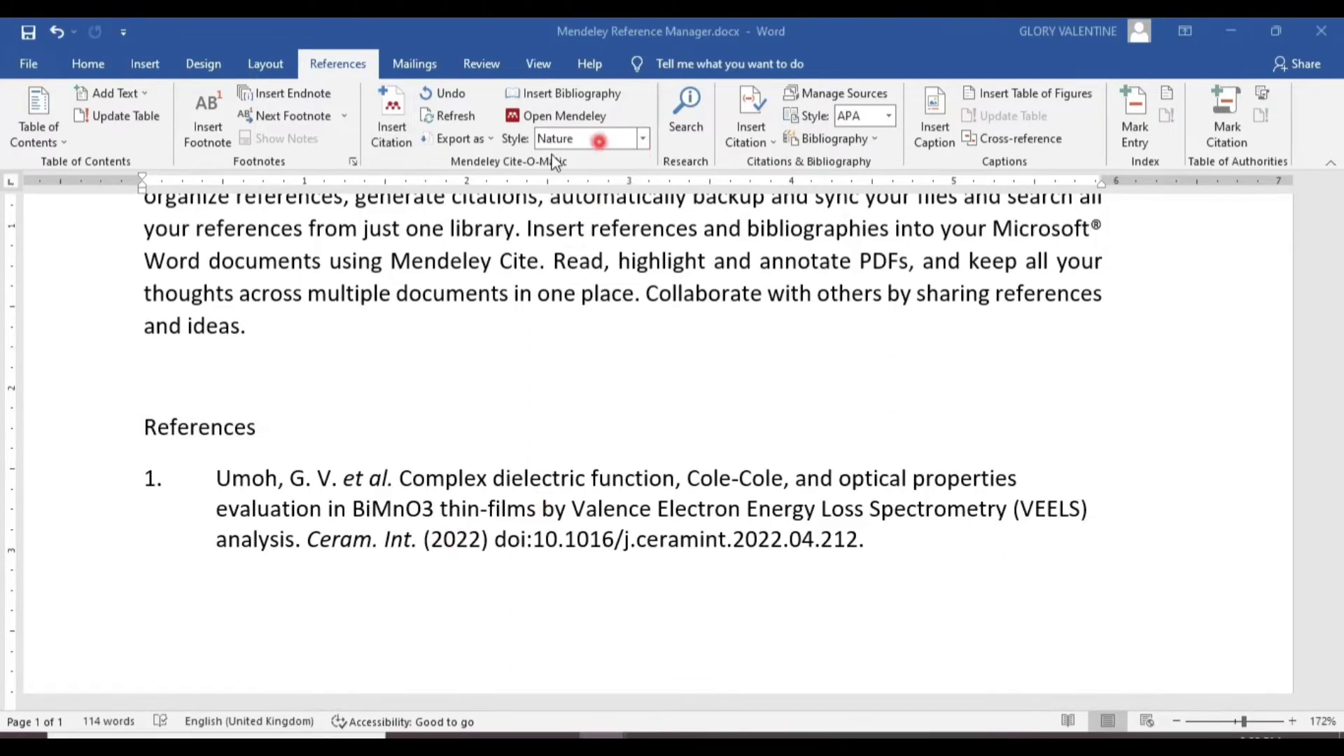
Open the Nature citation style from Mendeley's style list in Visual CSL Editor
{"action": "left_click", "coordinate": [595, 118]}
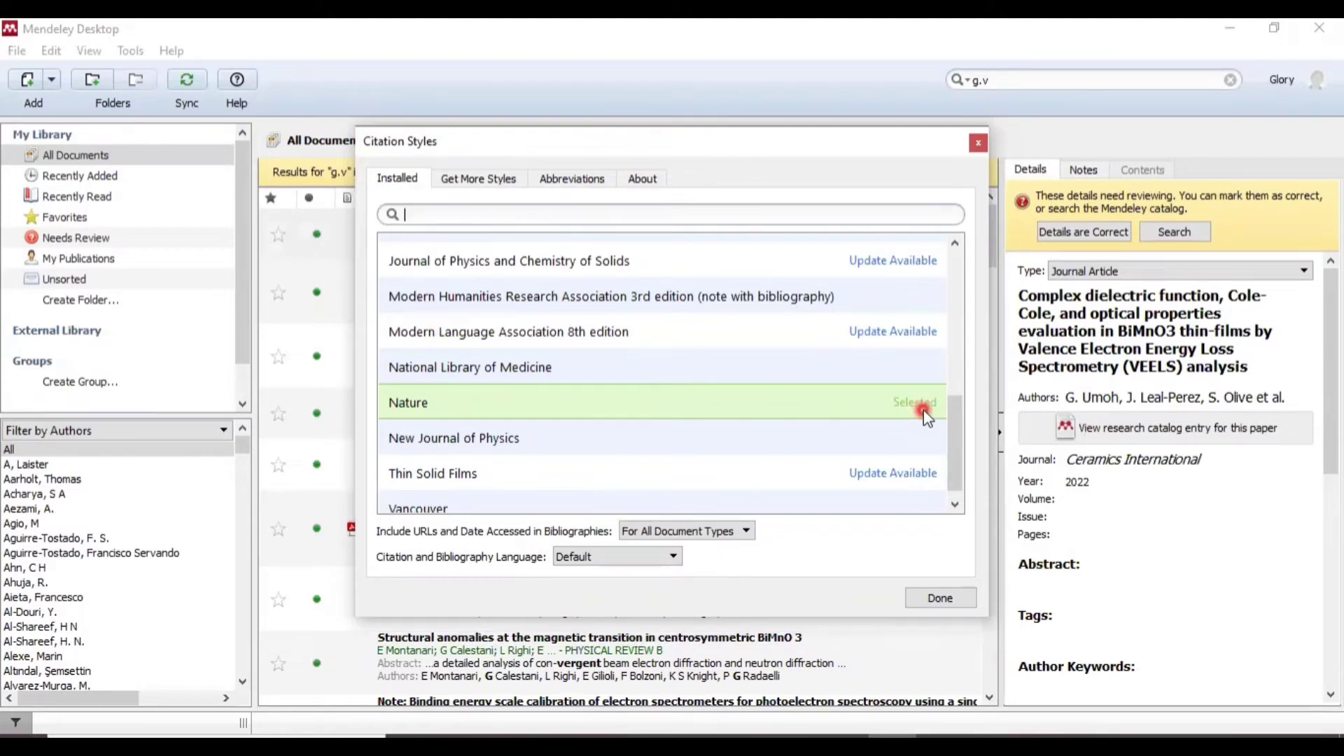
{"action": "right_click", "coordinate": [825, 402]}
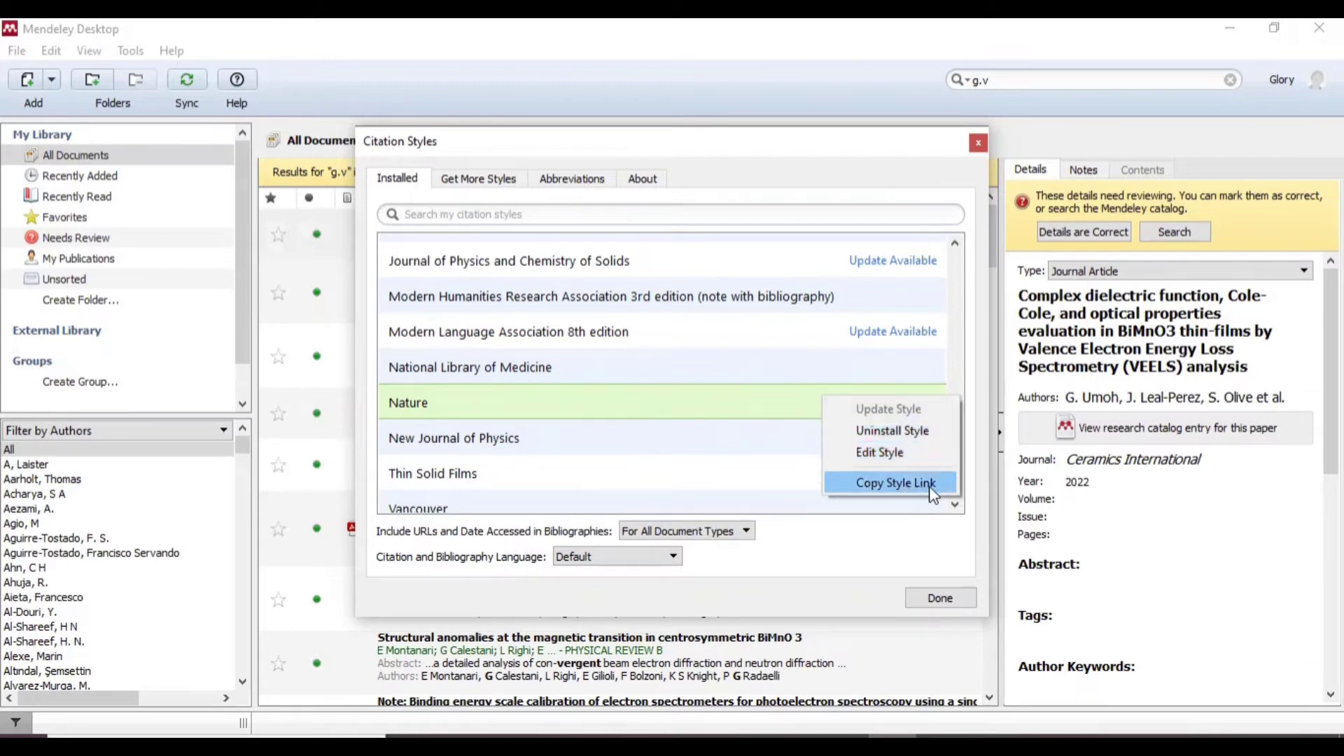
{"action": "right_click", "coordinate": [449, 400]}
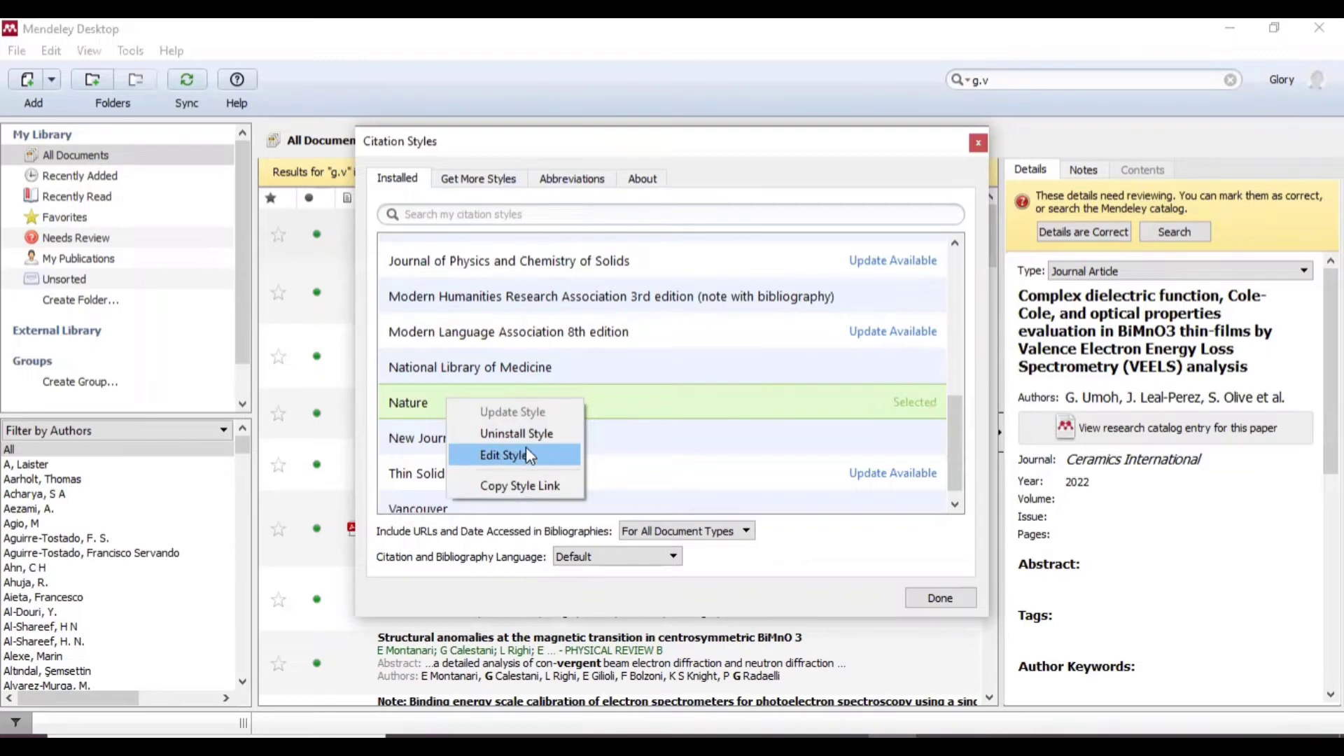
{"action": "left_click", "coordinate": [527, 465]}
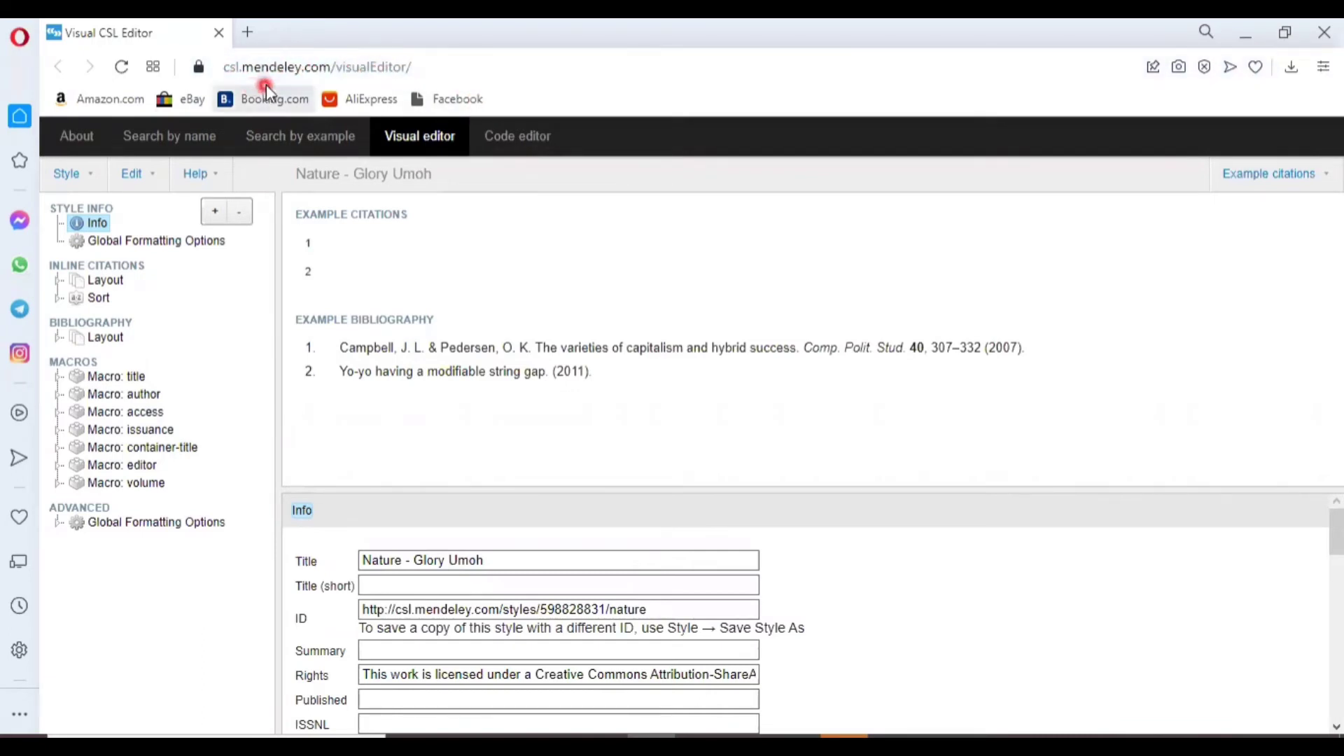
Look over the style's Info, Inline Citations and Macros sections
{"action": "left_click", "coordinate": [441, 67]}
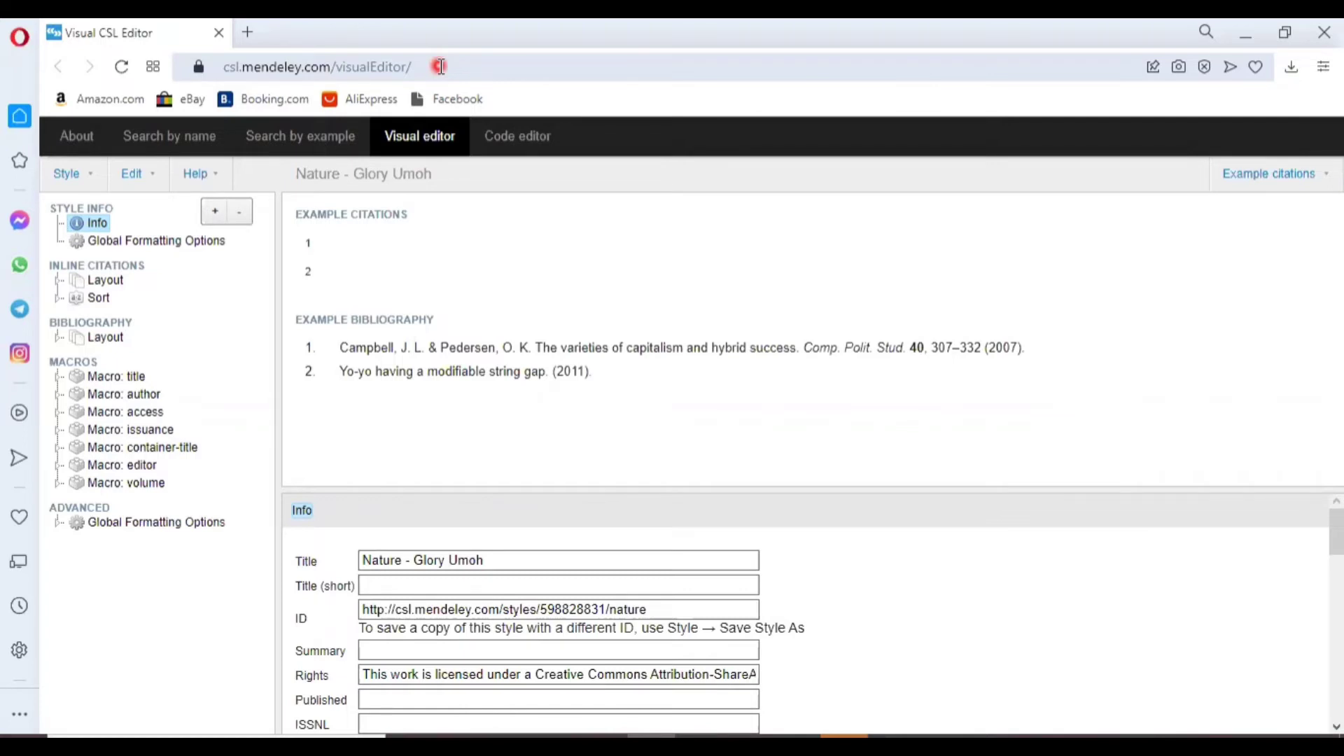
{"action": "left_click", "coordinate": [86, 224]}
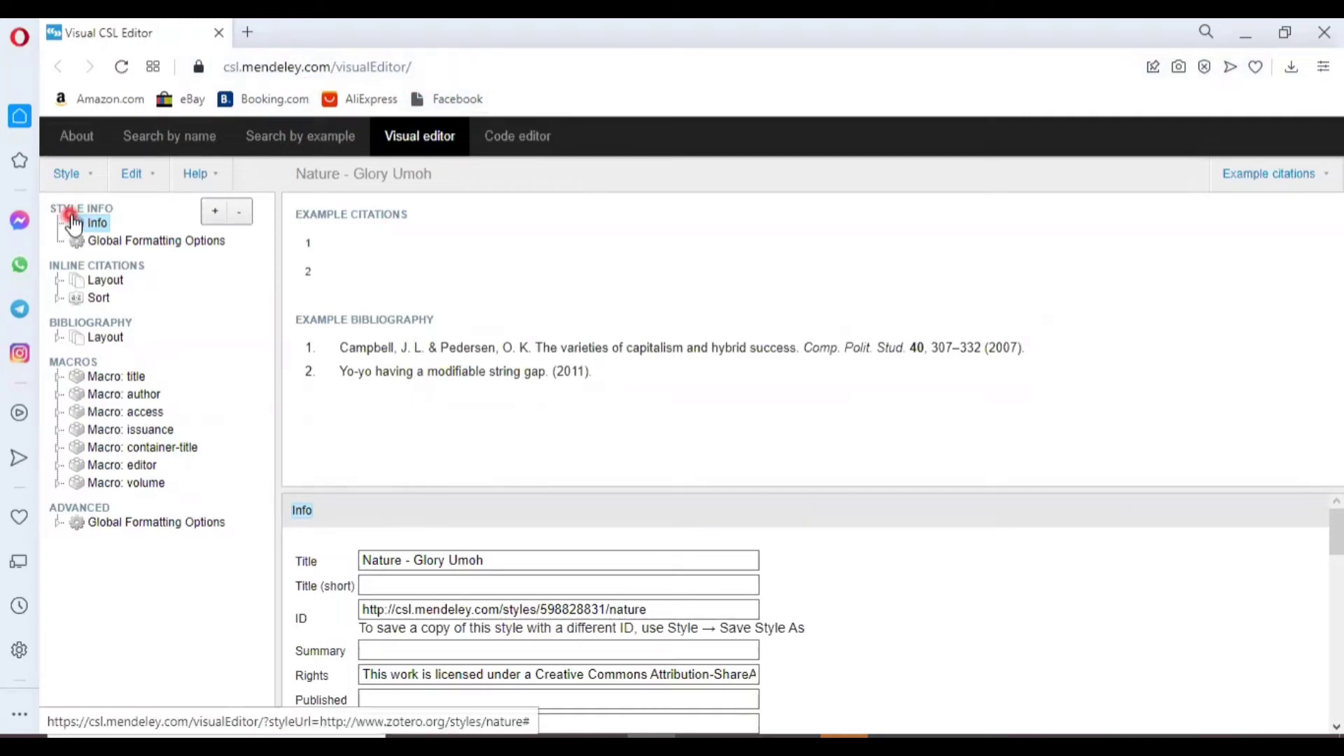
{"action": "left_click", "coordinate": [125, 268]}
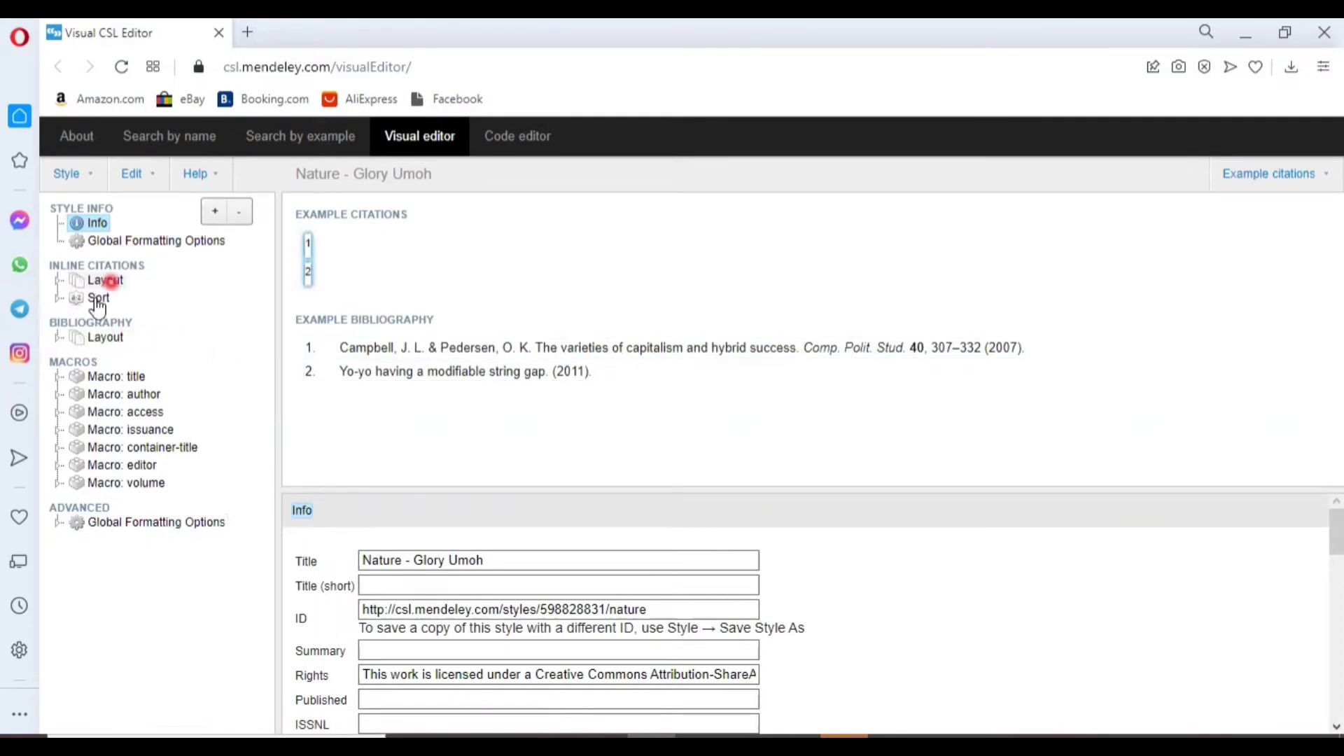
{"action": "left_click", "coordinate": [86, 362]}
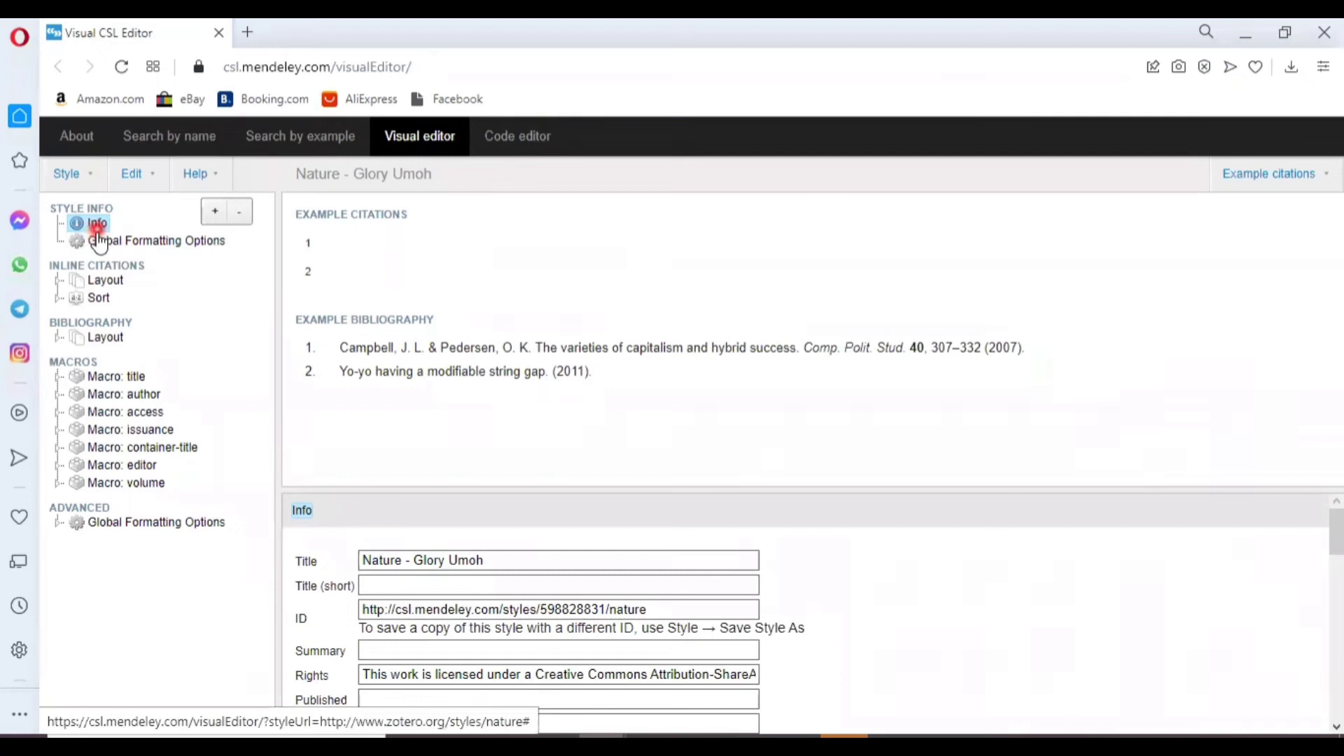
Select Bibliography > Layout in the style tree
{"action": "scroll", "coordinate": [329, 525], "scroll_direction": "down", "scroll_amount": 3}
{"action": "scroll", "coordinate": [343, 642], "scroll_direction": "up", "scroll_amount": 3}
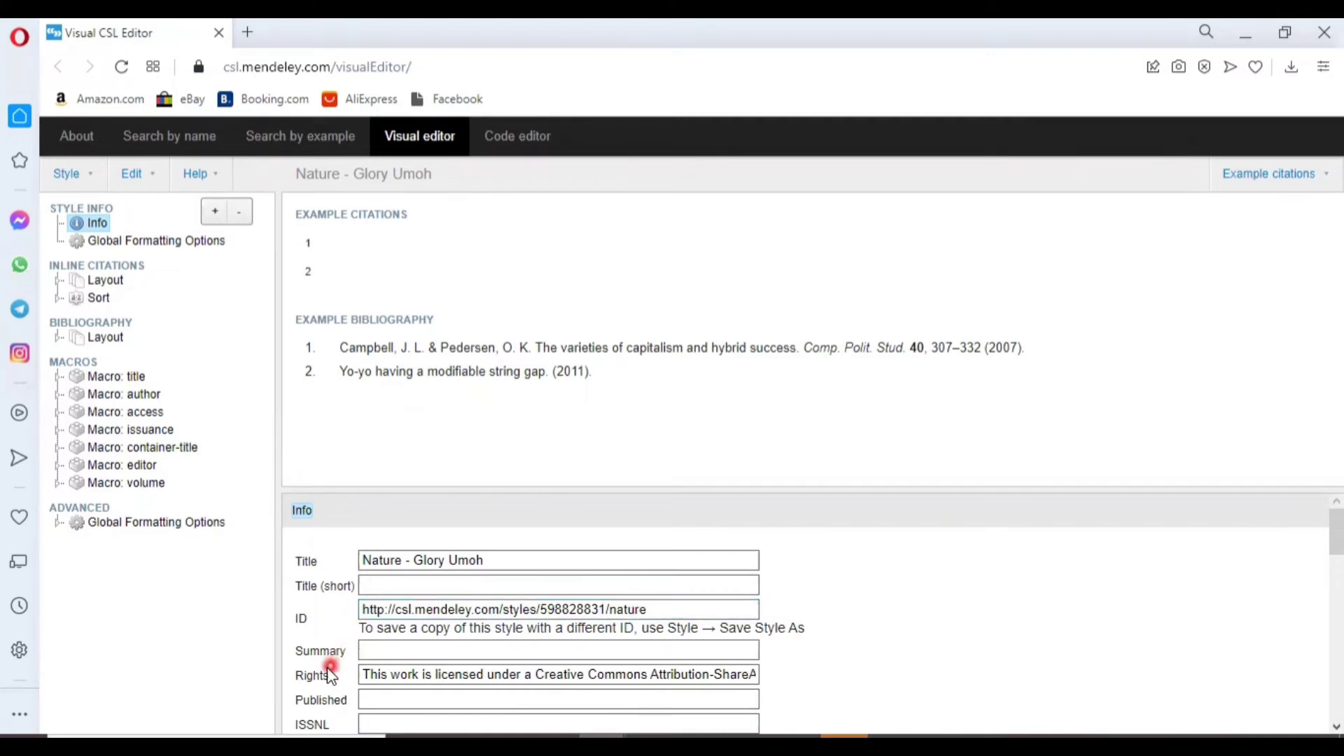
{"action": "scroll", "coordinate": [464, 666], "scroll_direction": "down", "scroll_amount": 2}
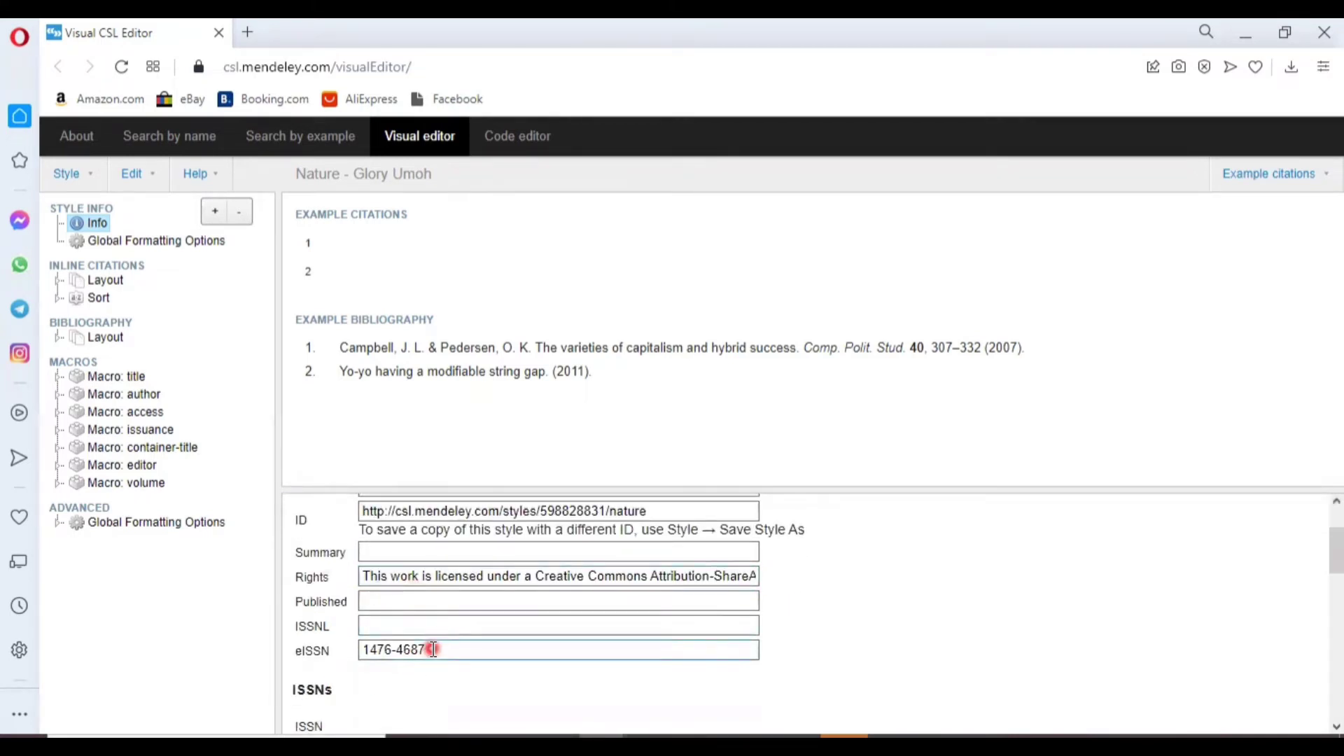
{"action": "left_click", "coordinate": [107, 337]}
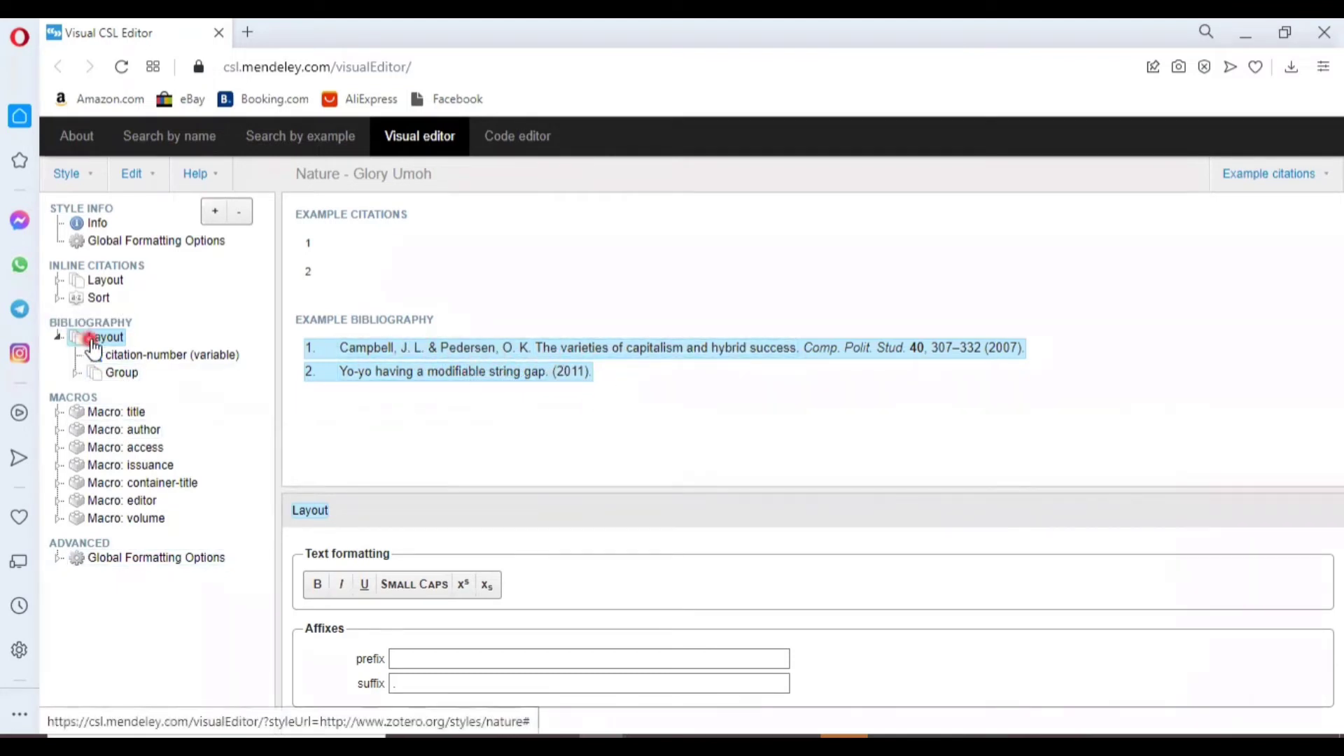
Add a text element to the bibliography layout and set its type to variable
{"action": "left_click", "coordinate": [216, 219]}
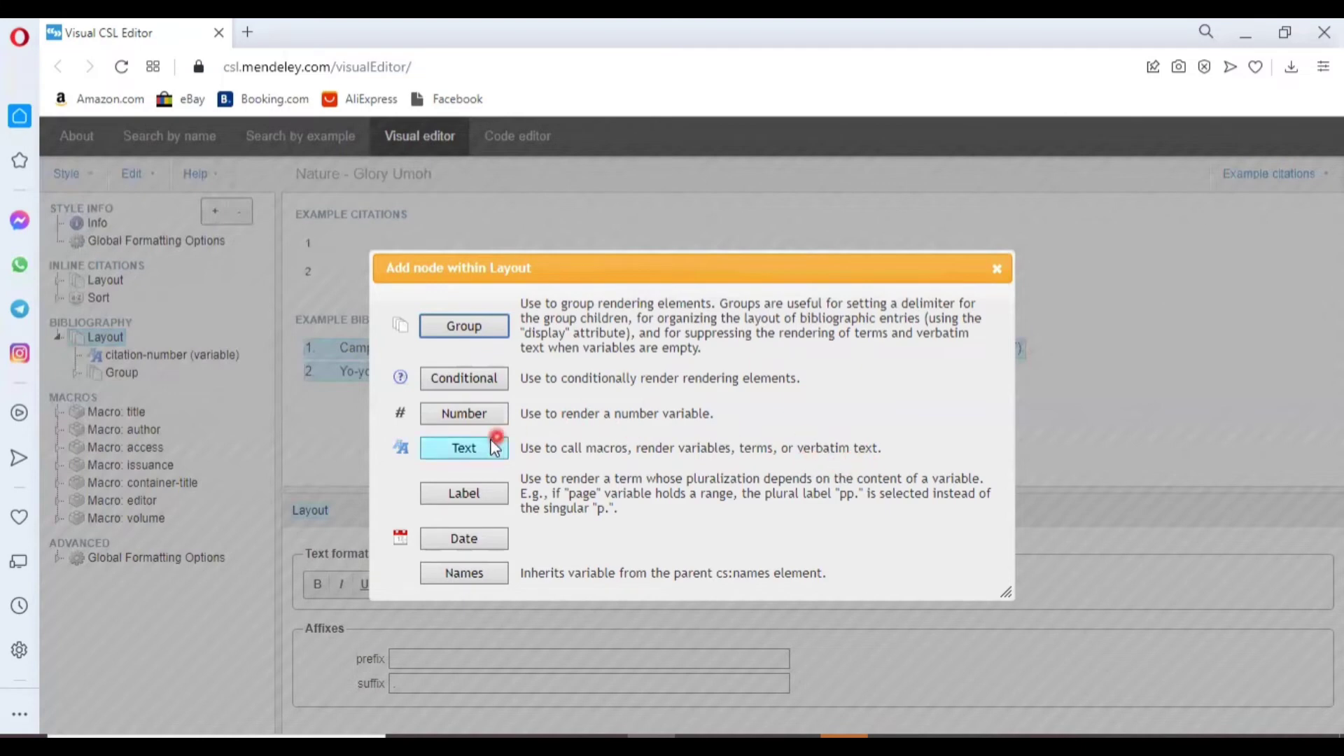
{"action": "left_click", "coordinate": [464, 449]}
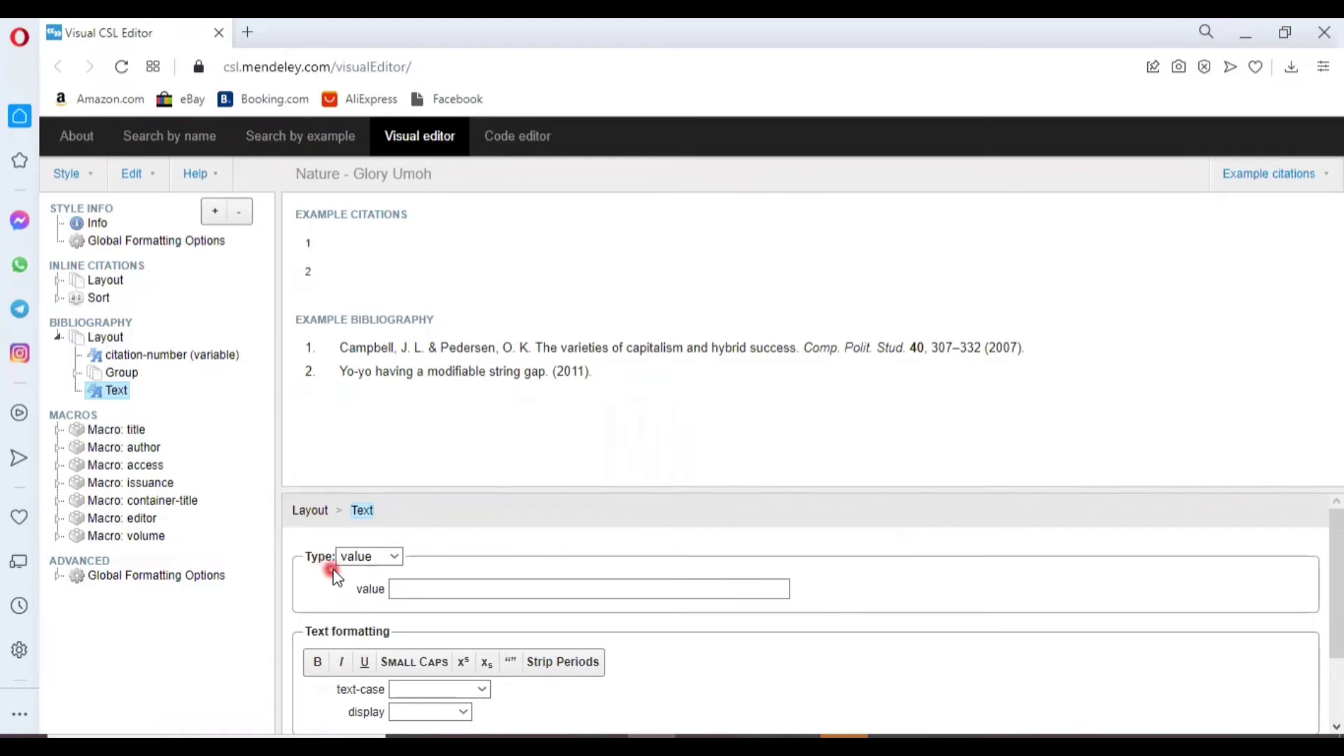
{"action": "left_click", "coordinate": [393, 558]}
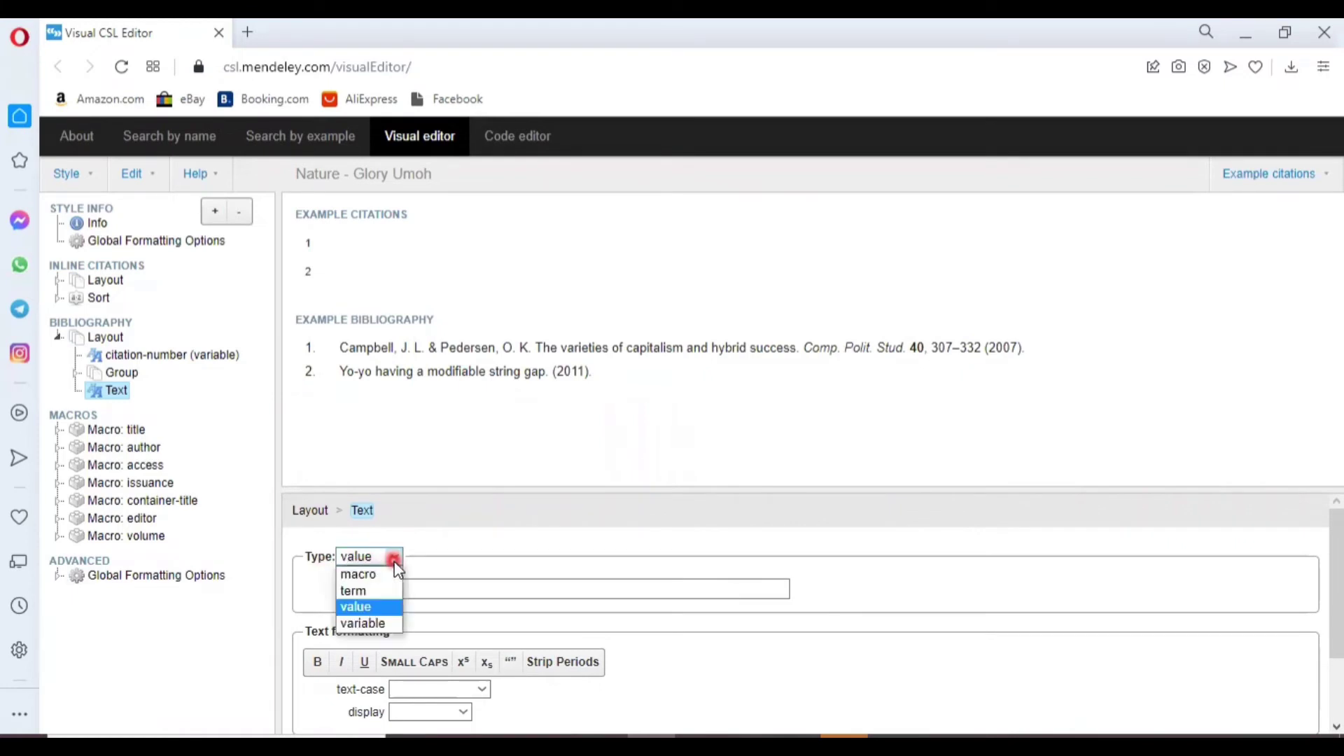
{"action": "left_click", "coordinate": [382, 625]}
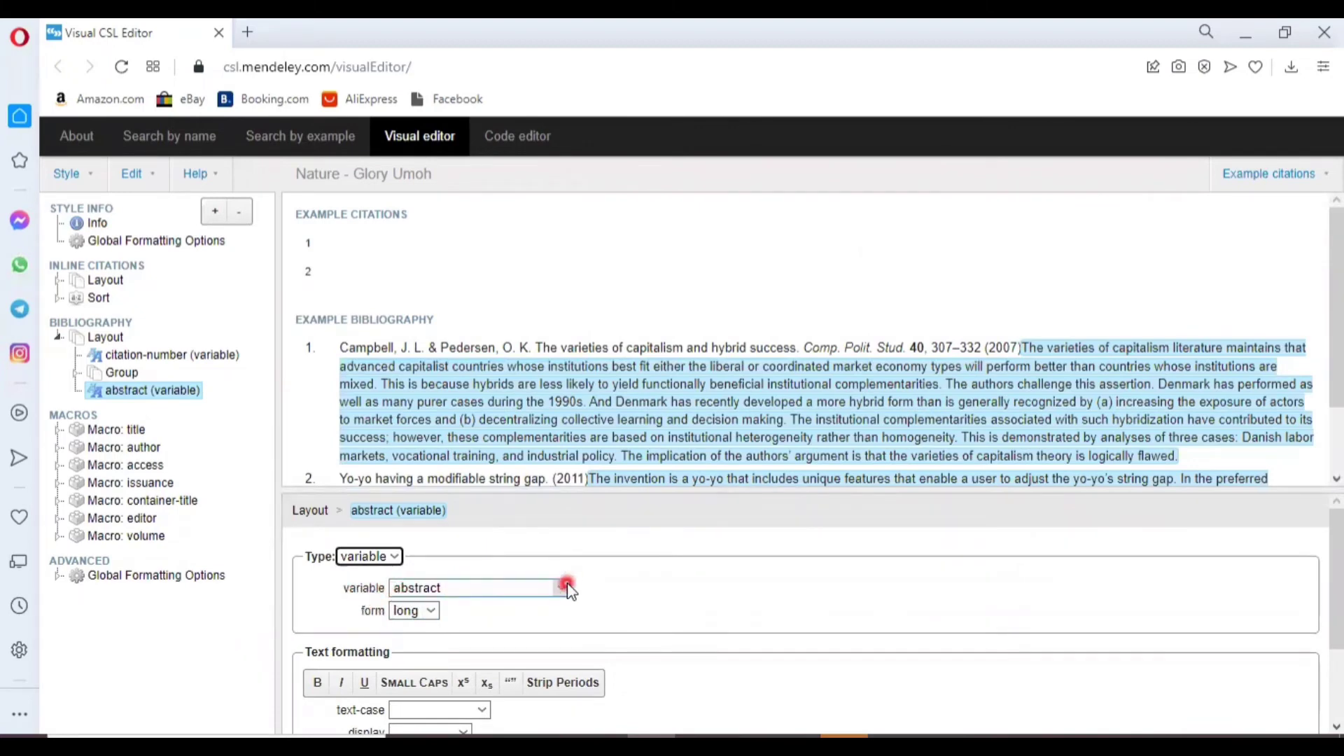
Set the new element's variable to DOI
{"action": "left_click", "coordinate": [623, 430]}
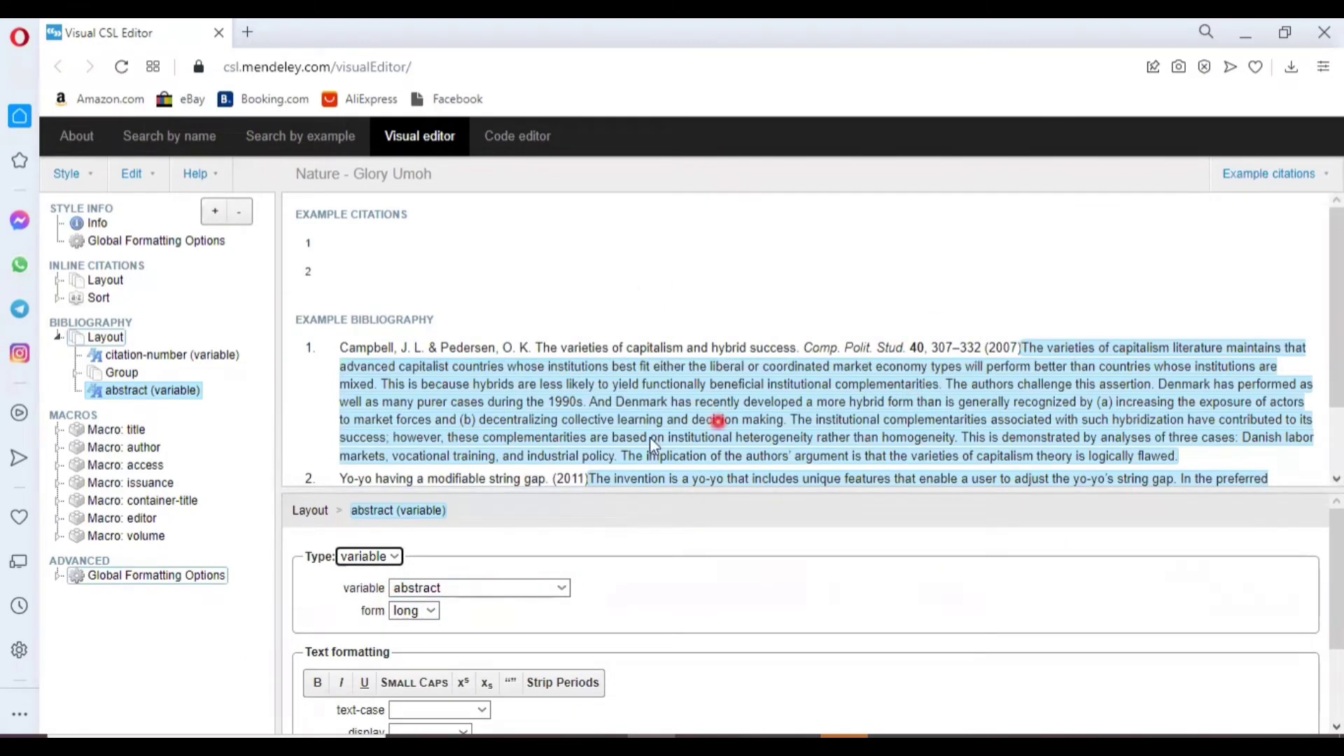
{"action": "left_click", "coordinate": [559, 588]}
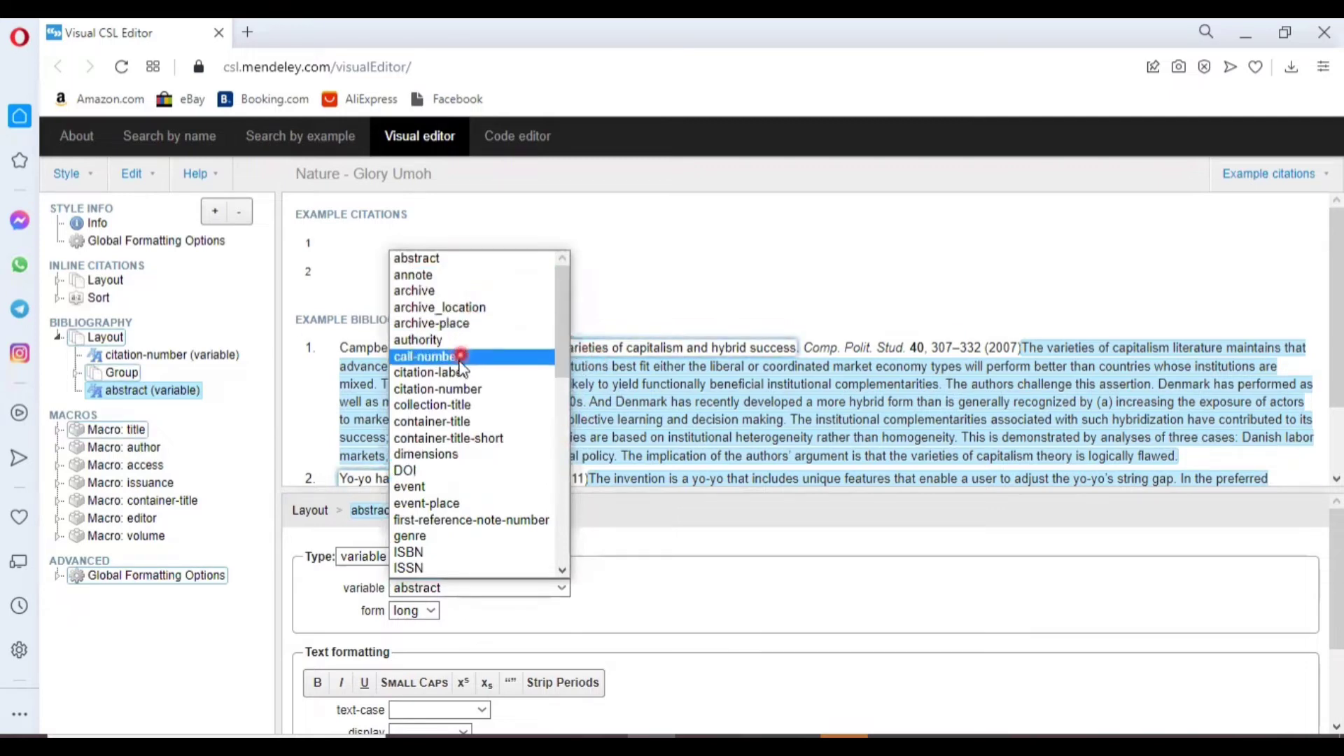
{"action": "left_click_drag", "start_coordinate": [561, 325], "coordinate": [561, 349]}
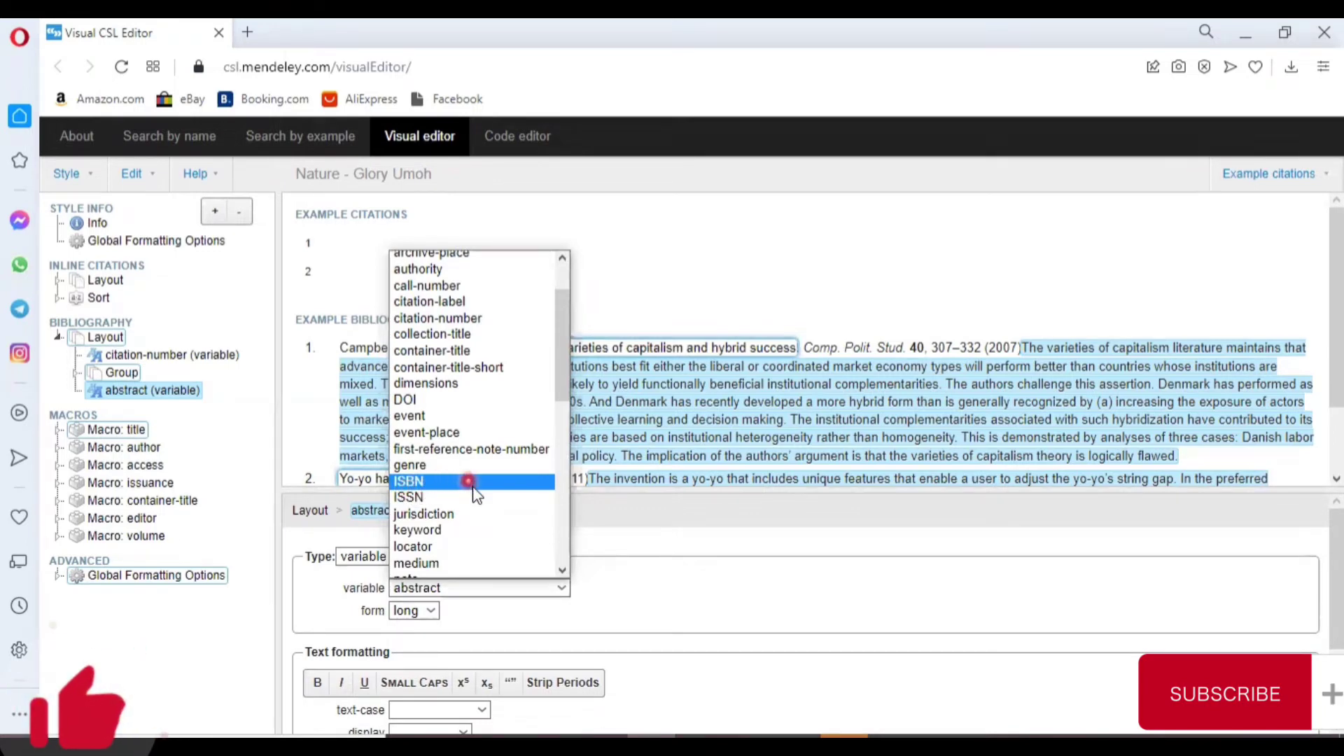
{"action": "scroll", "coordinate": [469, 518], "scroll_direction": "down", "scroll_amount": 8}
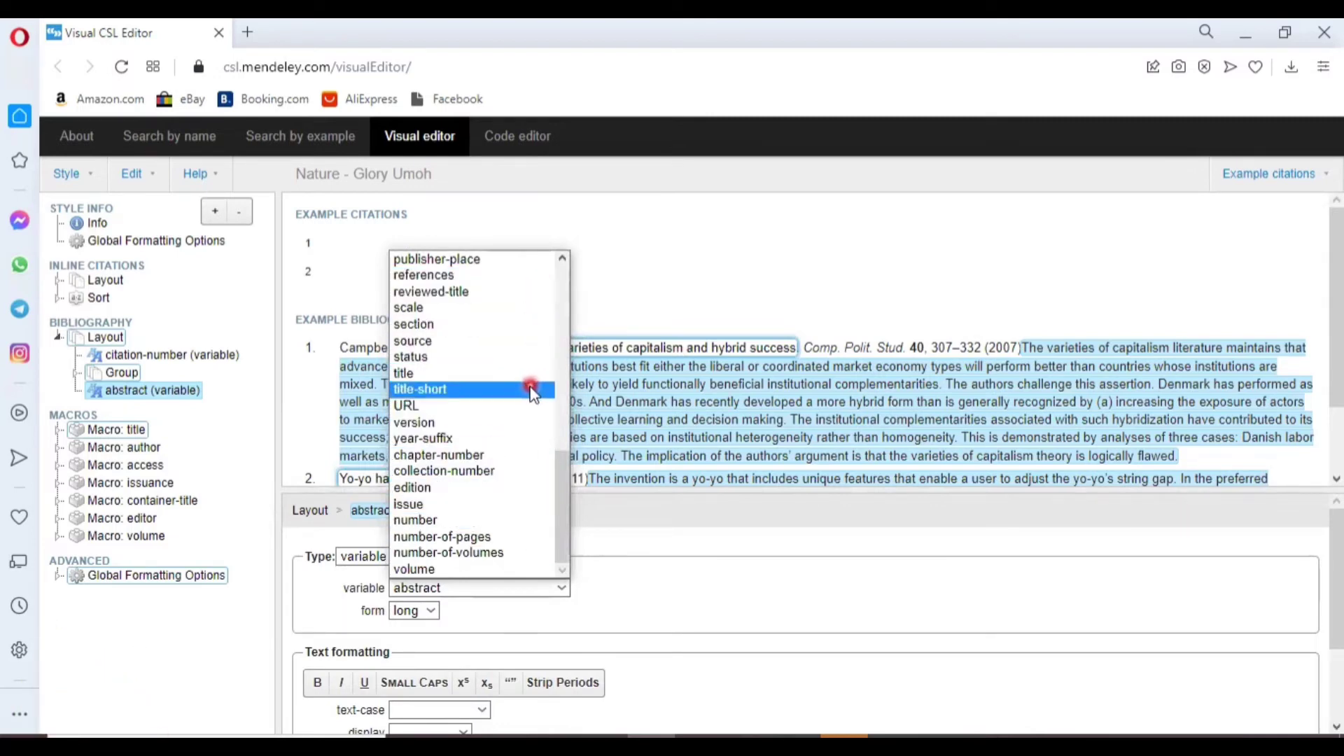
{"action": "scroll", "coordinate": [508, 406], "scroll_direction": "up", "scroll_amount": 5}
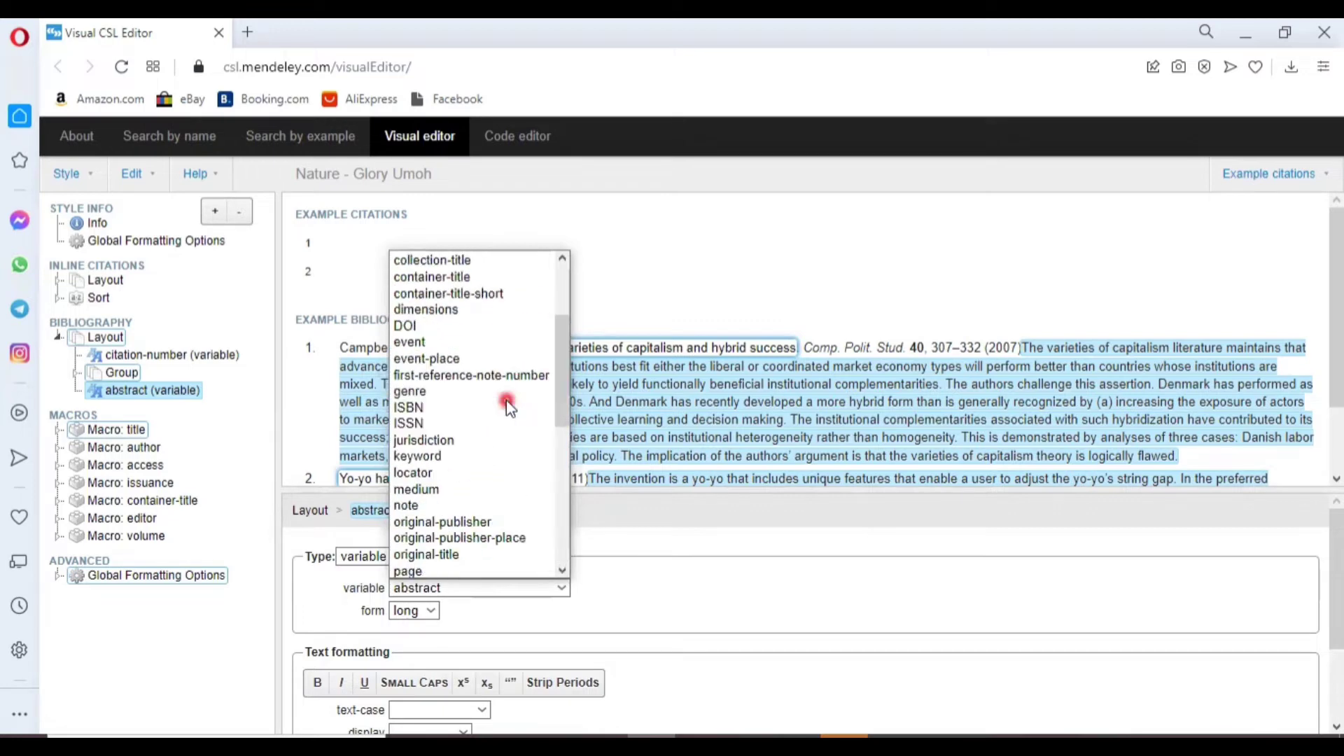
{"action": "left_click", "coordinate": [443, 329]}
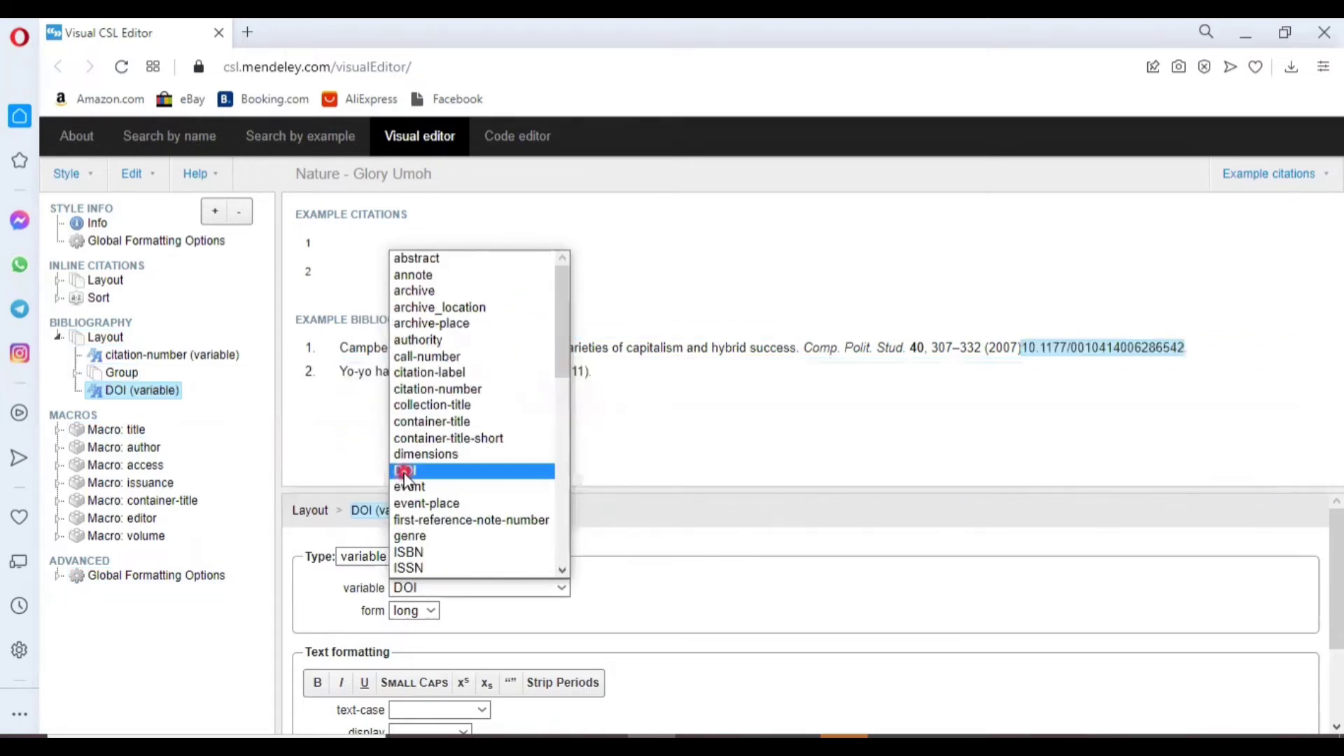
{"action": "left_click", "coordinate": [405, 471]}
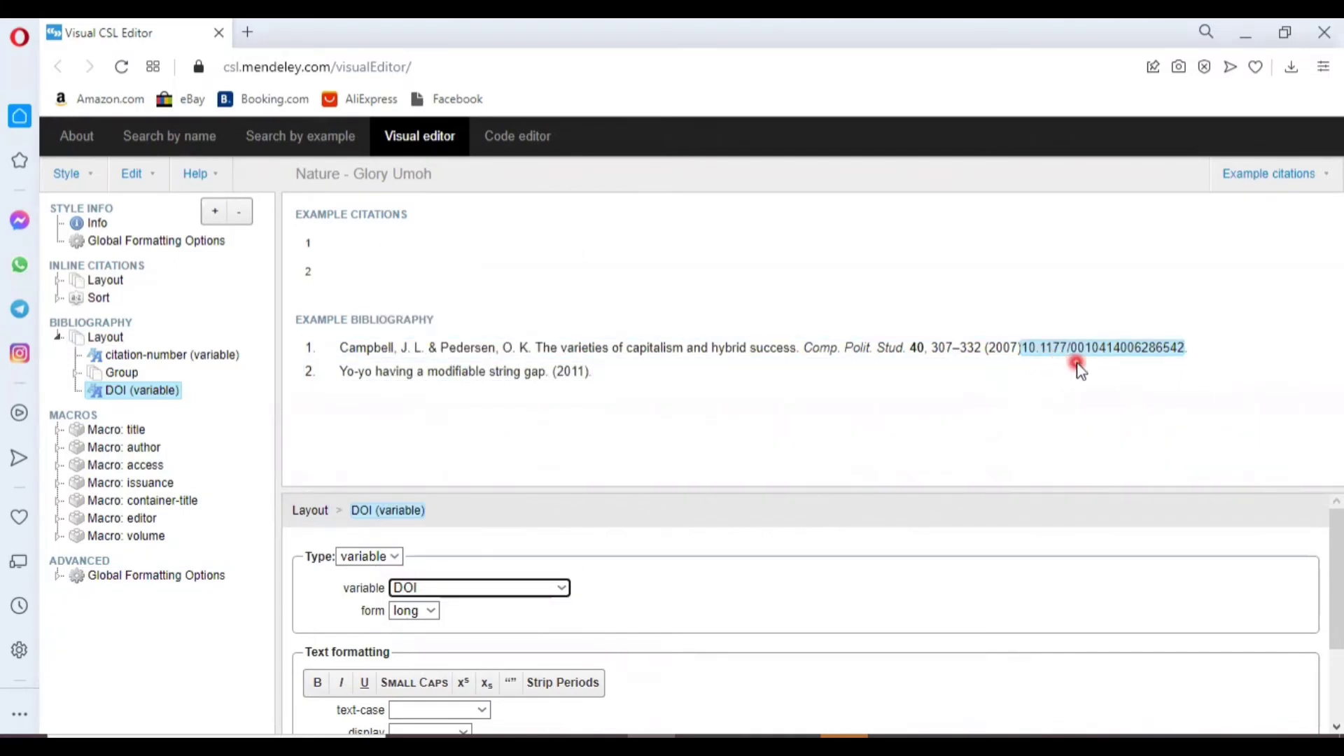
Give the DOI element the prefix 'doi:' in the Affixes section
{"action": "left_click", "coordinate": [1025, 360]}
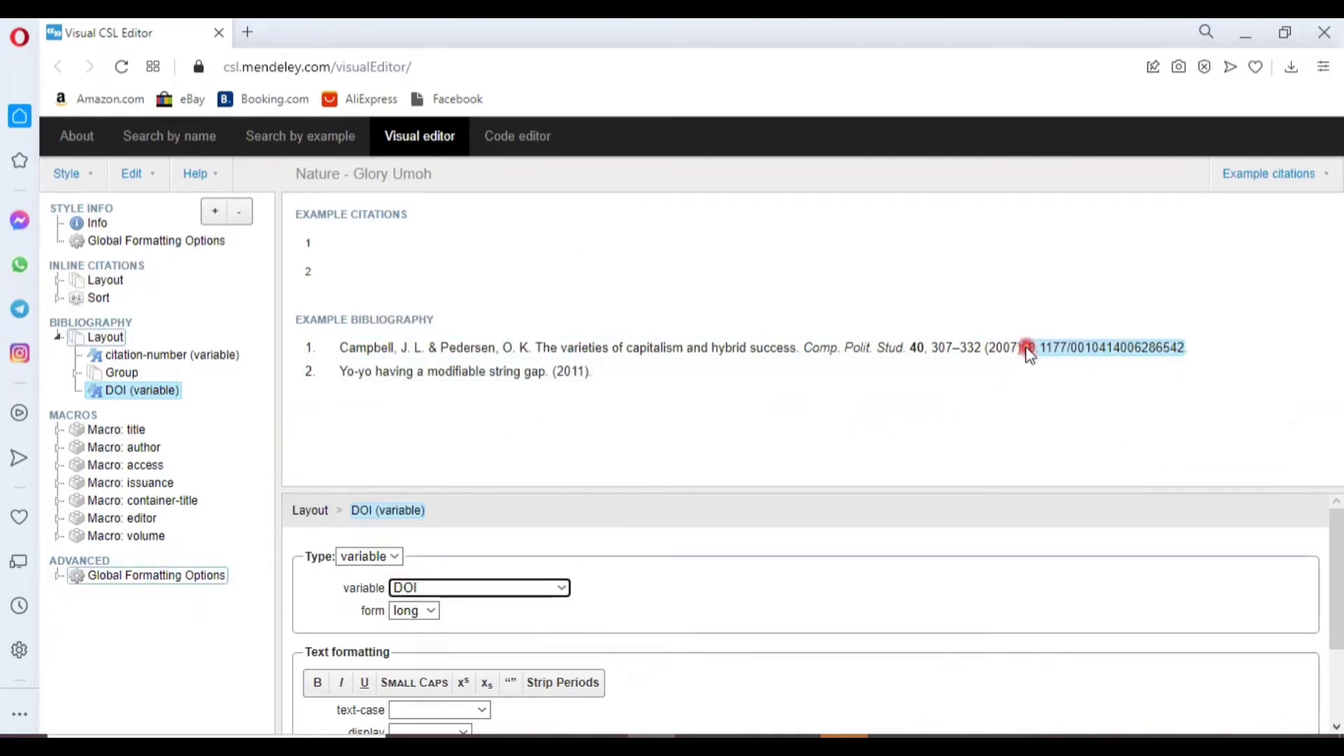
{"action": "left_click", "coordinate": [1027, 361]}
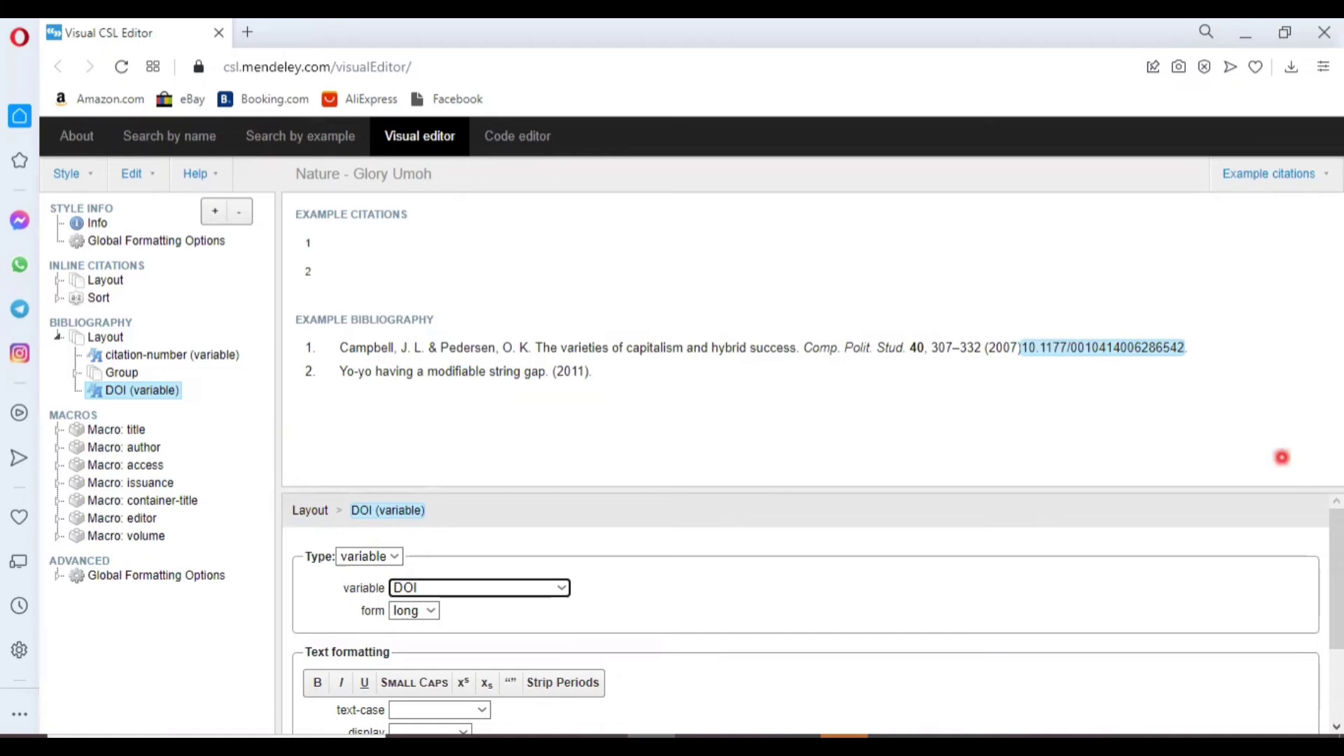
{"action": "left_click_drag", "start_coordinate": [1337, 535], "coordinate": [1337, 603]}
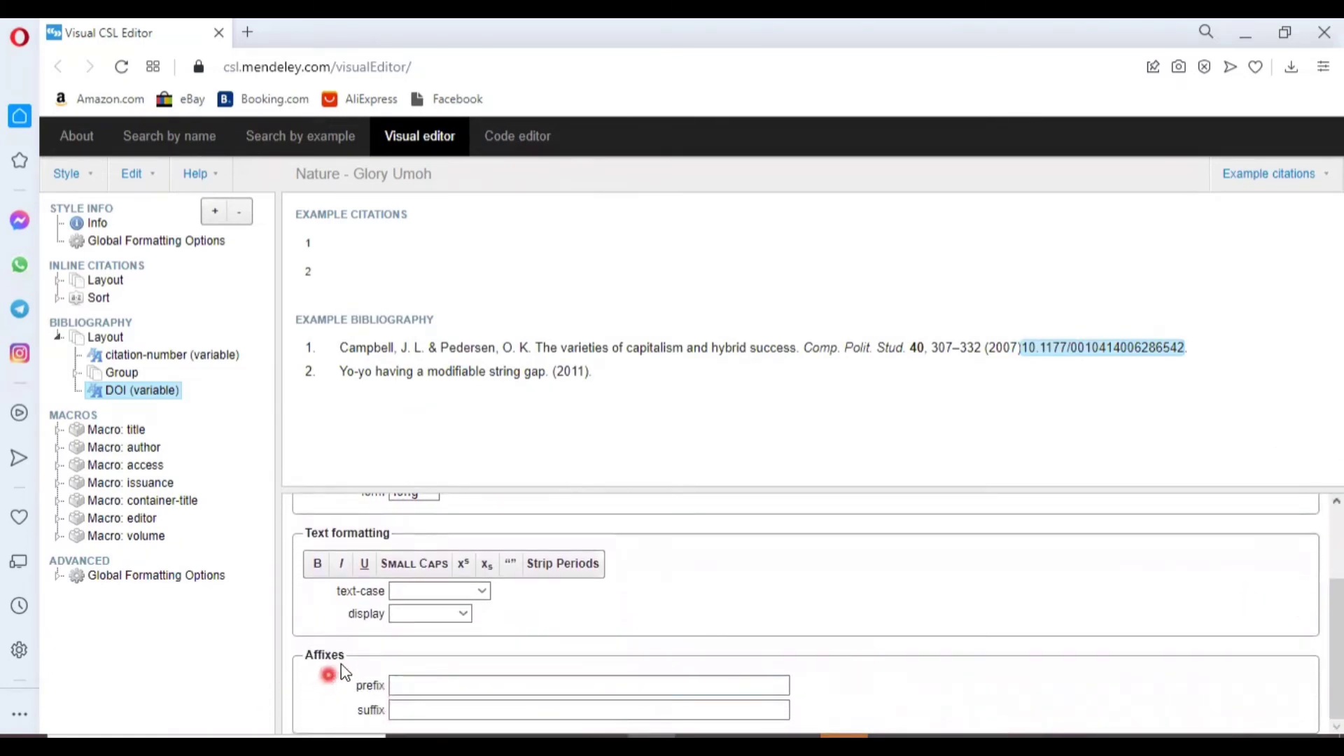
{"action": "left_click", "coordinate": [410, 686]}
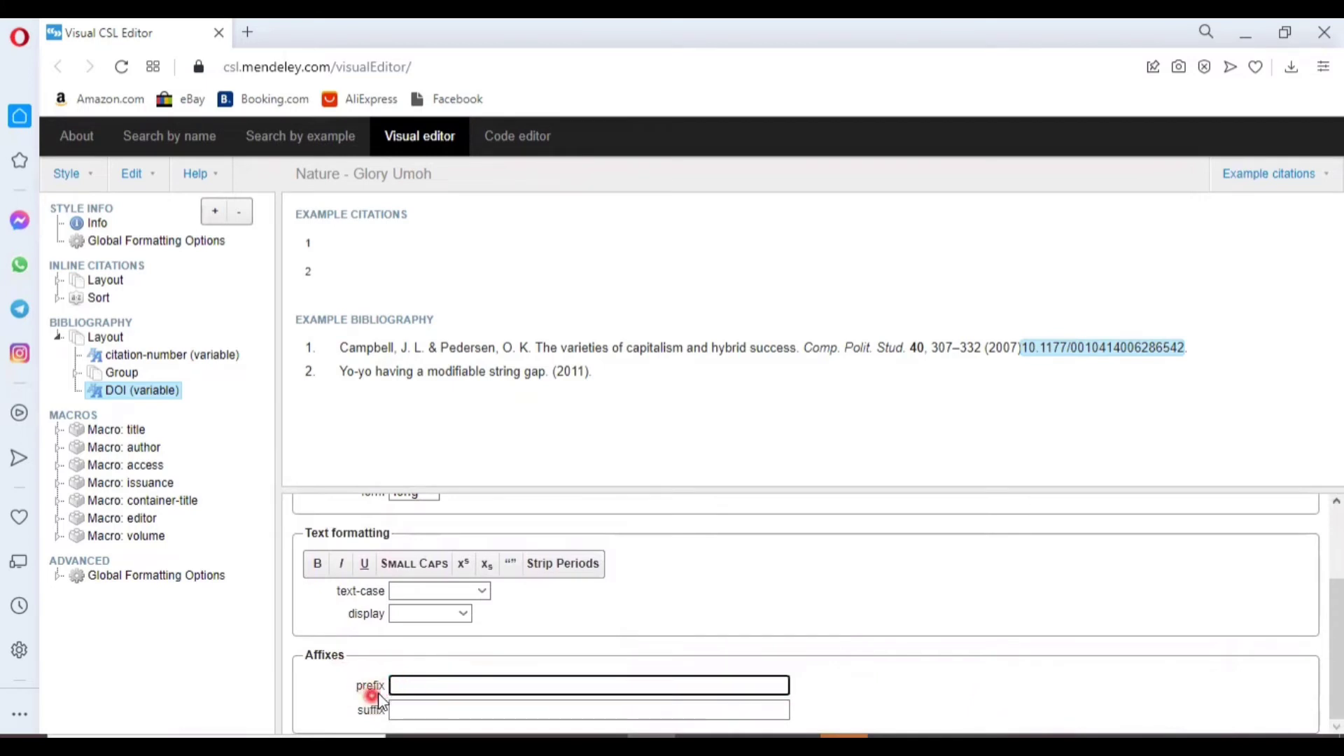
{"action": "left_click", "coordinate": [411, 685]}
{"action": "type", "text": "Doi:"}
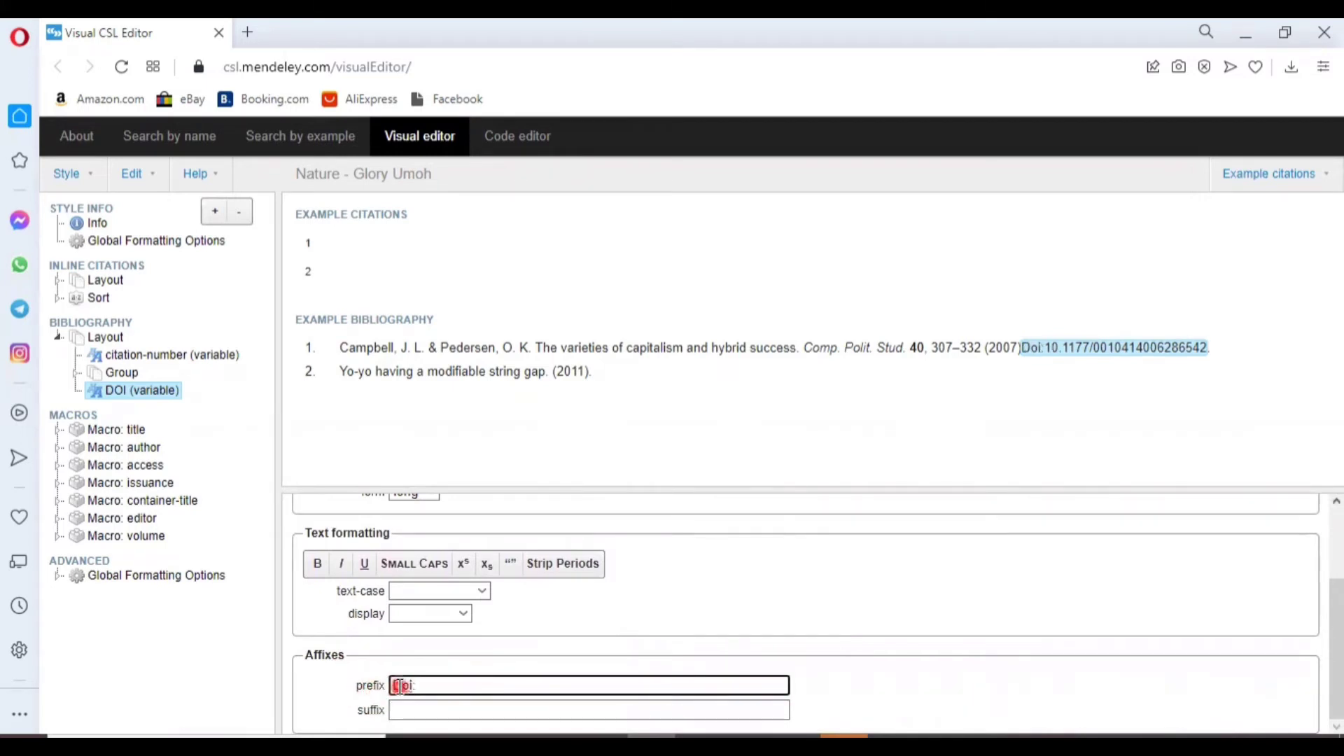
{"action": "left_click", "coordinate": [438, 676]}
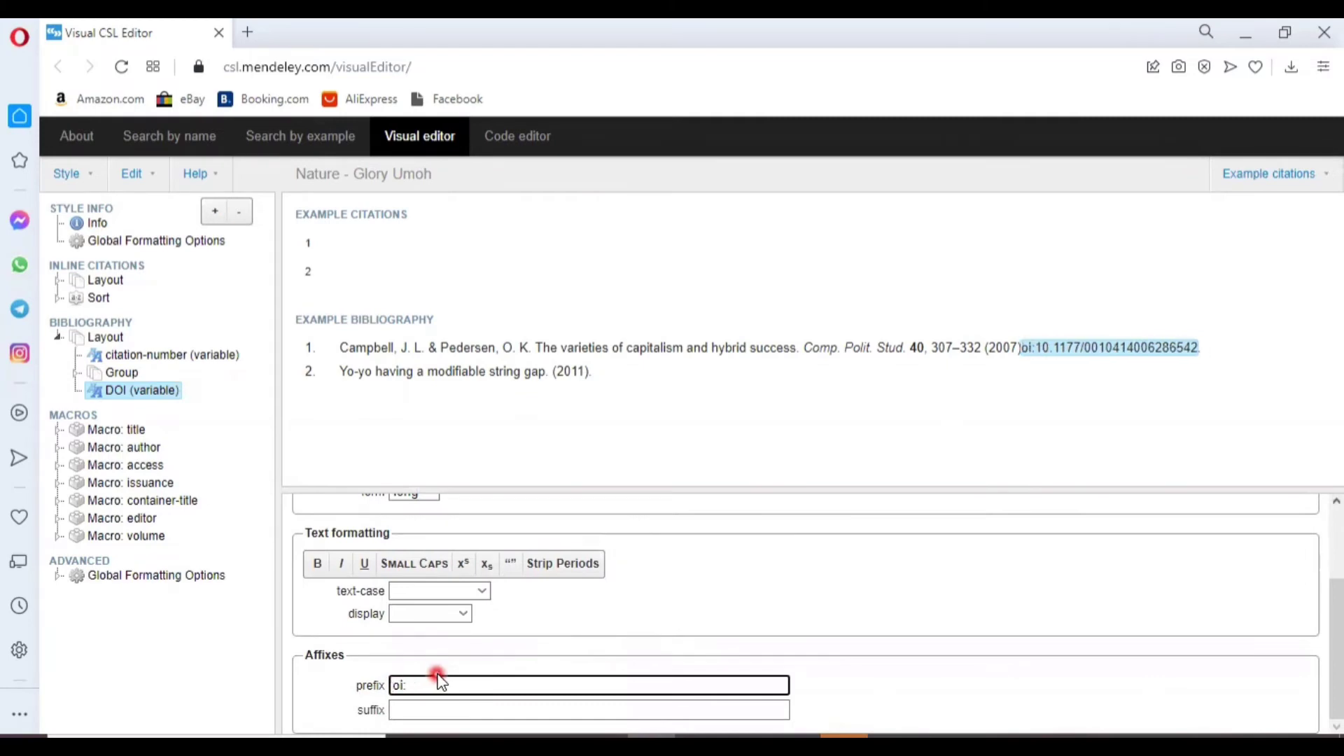
{"action": "left_click", "coordinate": [421, 684]}
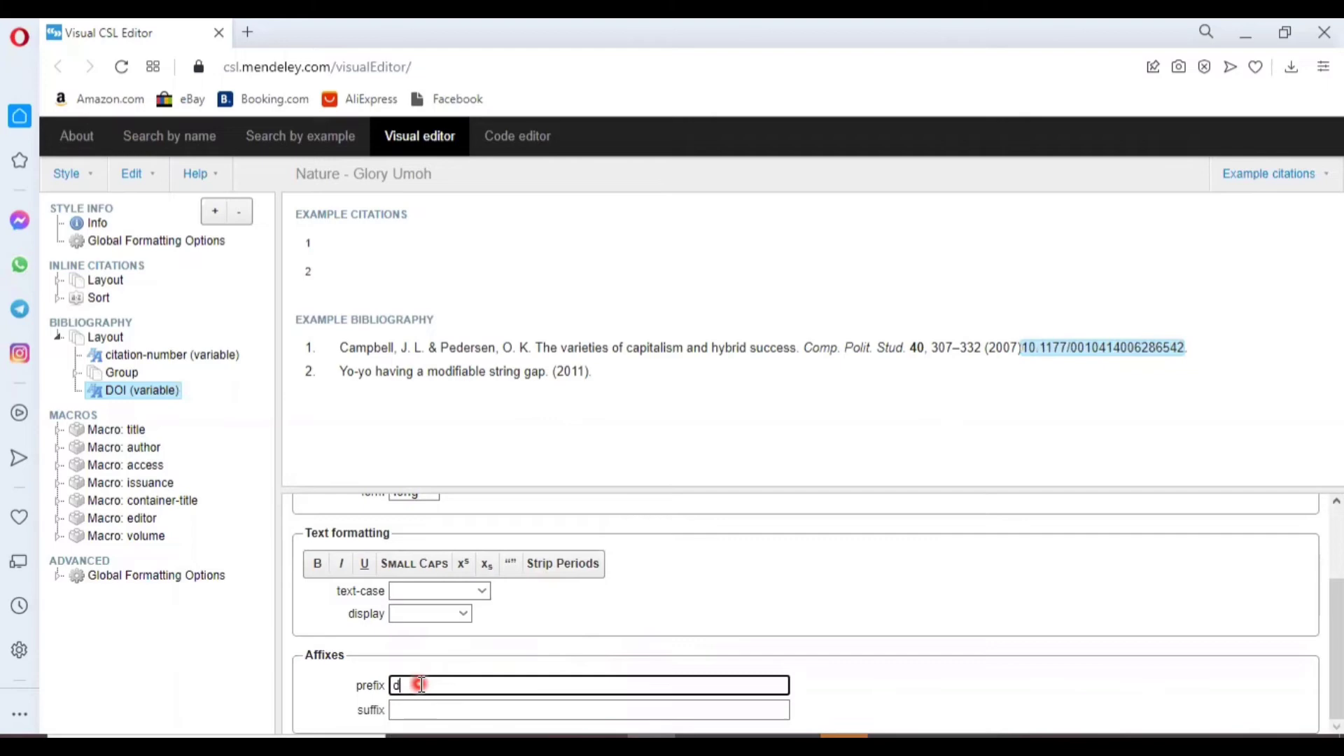
{"action": "type", "text": "doi"}
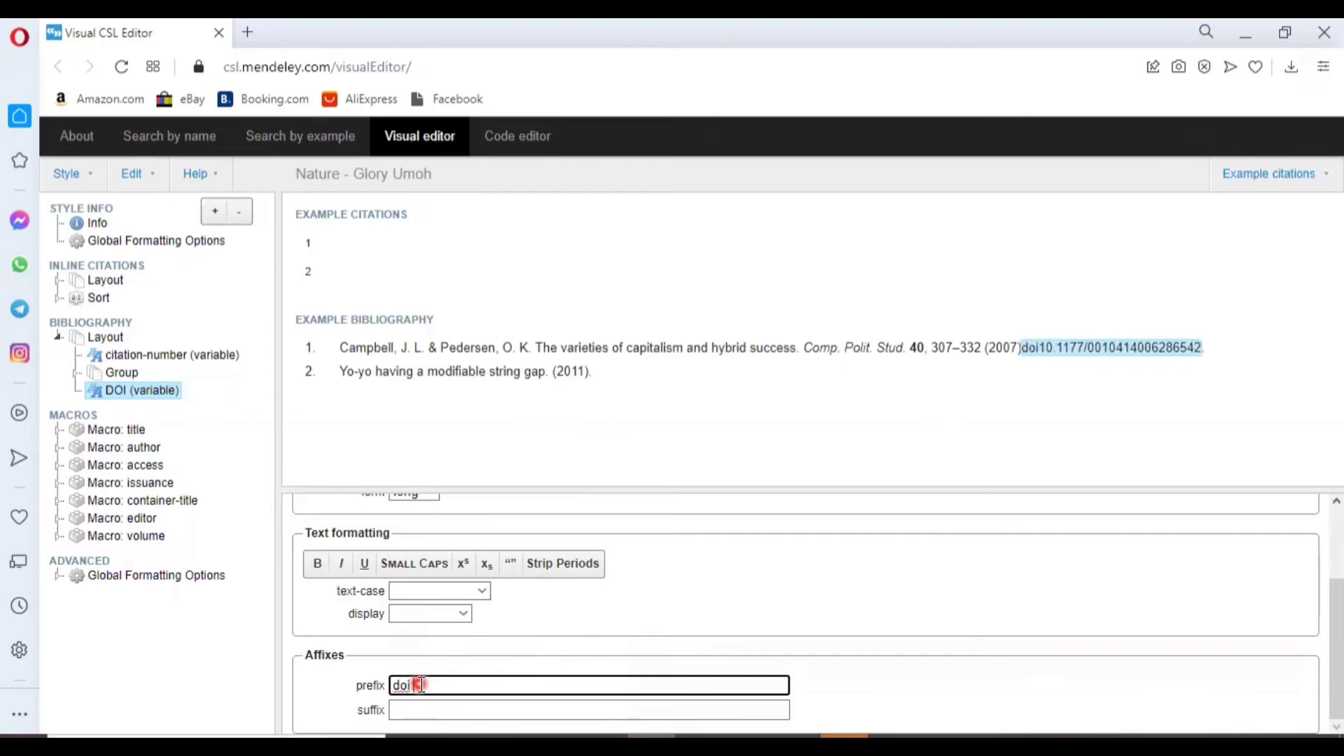
{"action": "type", "text": ":"}
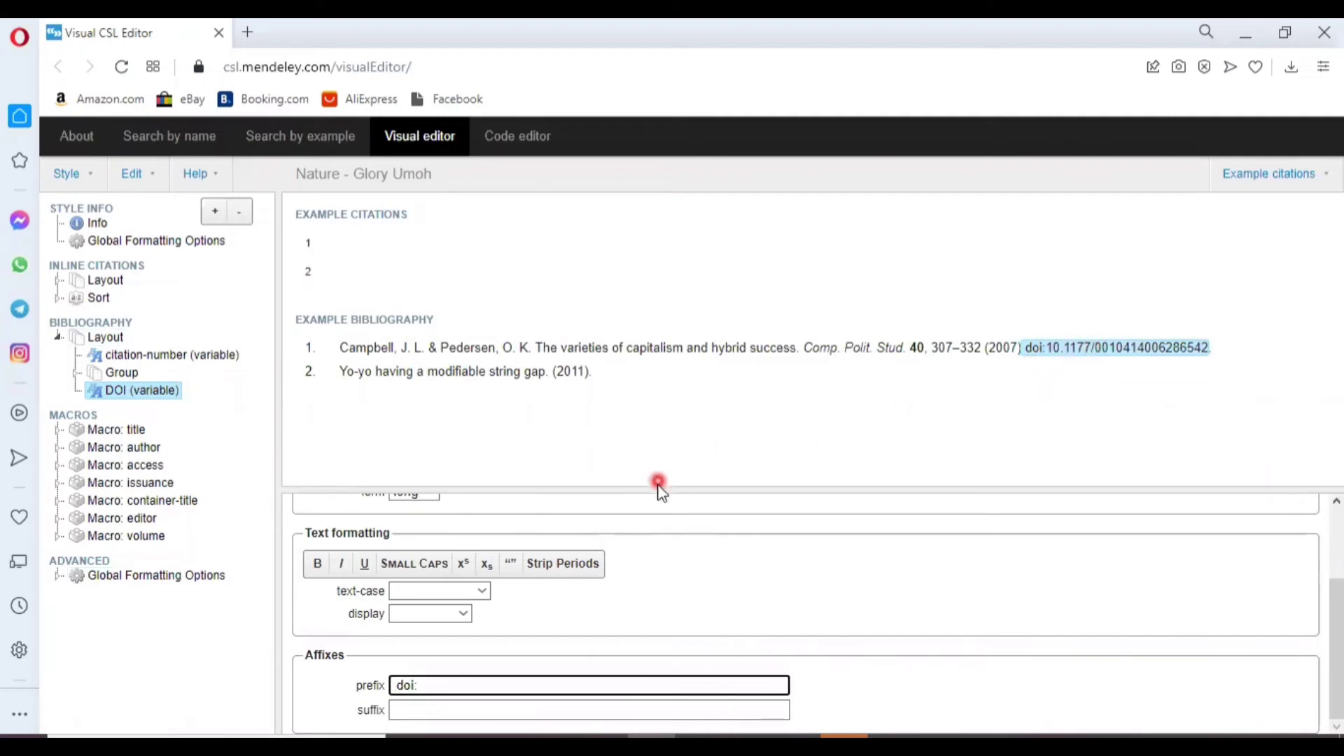
{"action": "scroll", "coordinate": [589, 539], "scroll_direction": "up", "scroll_amount": 2}
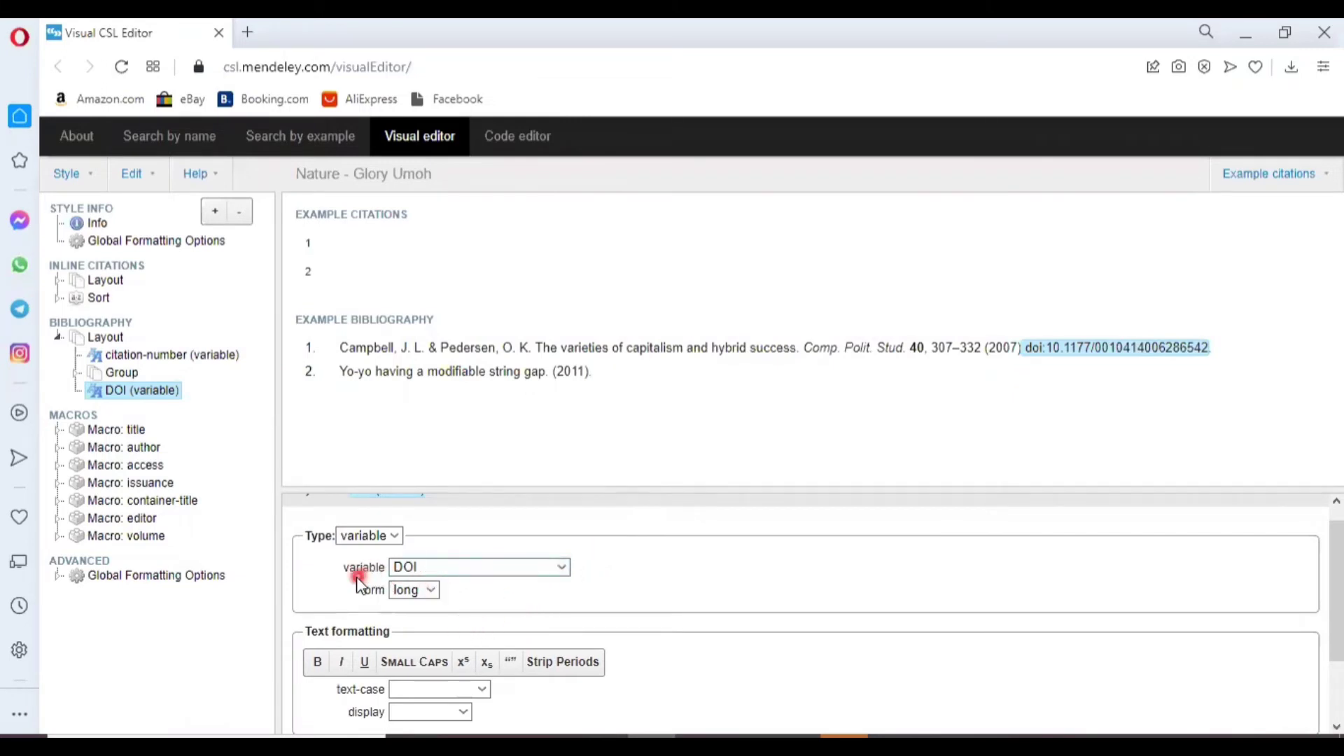
Switch the element's variable from DOI to URL and remove the 'doi:' prefix
{"action": "left_click", "coordinate": [562, 568]}
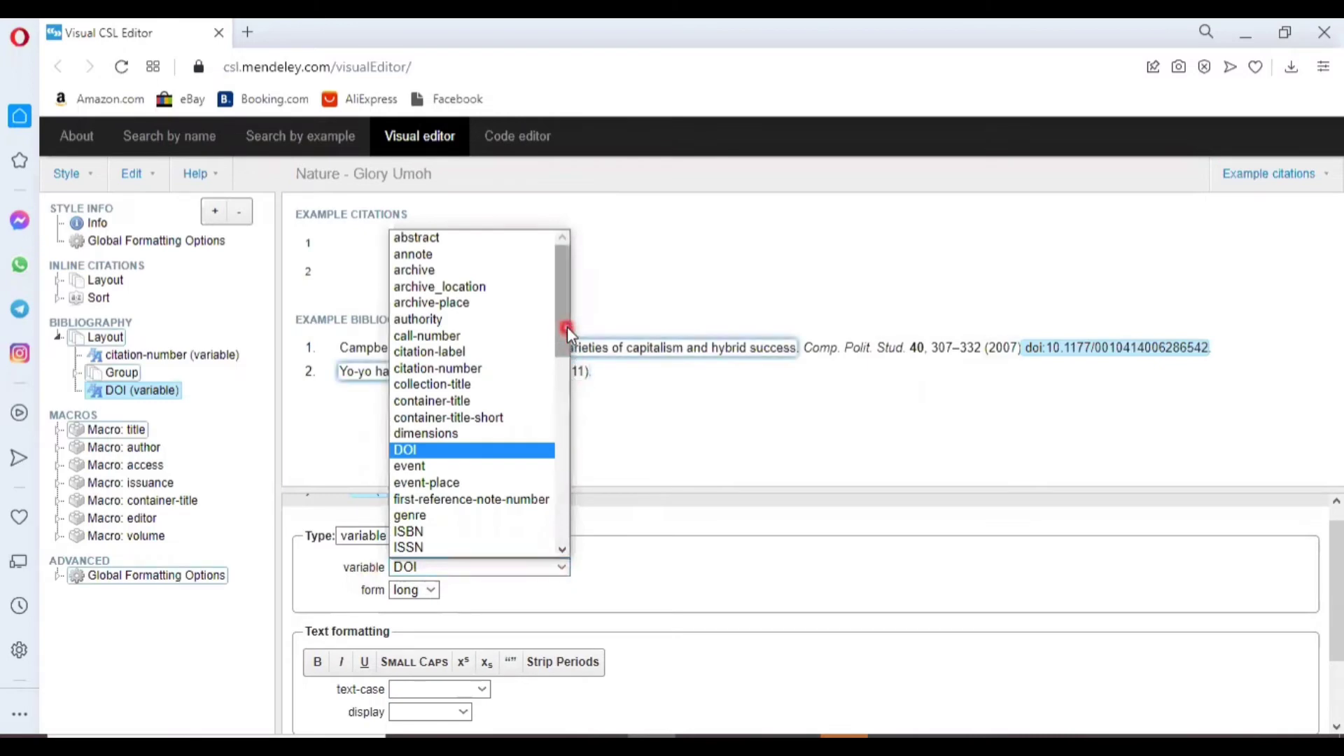
{"action": "left_click_drag", "start_coordinate": [567, 326], "coordinate": [495, 507]}
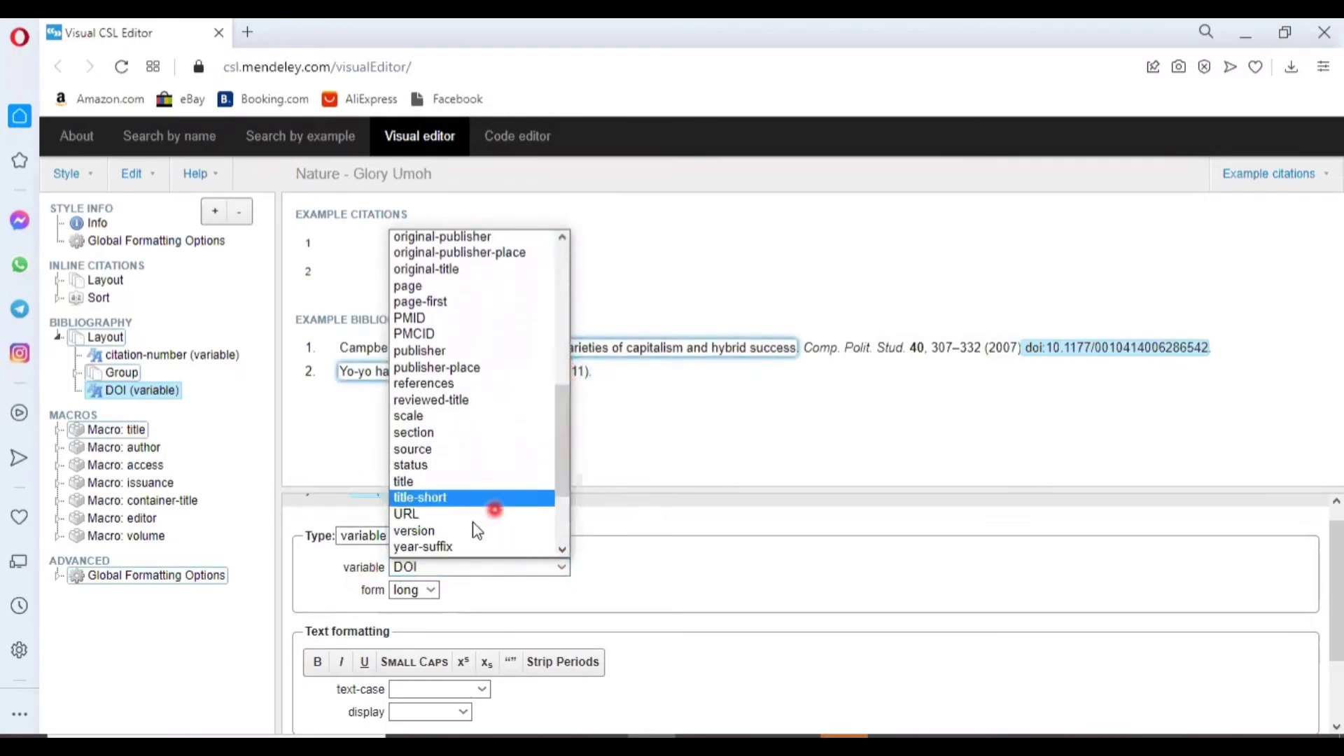
{"action": "left_click", "coordinate": [460, 518]}
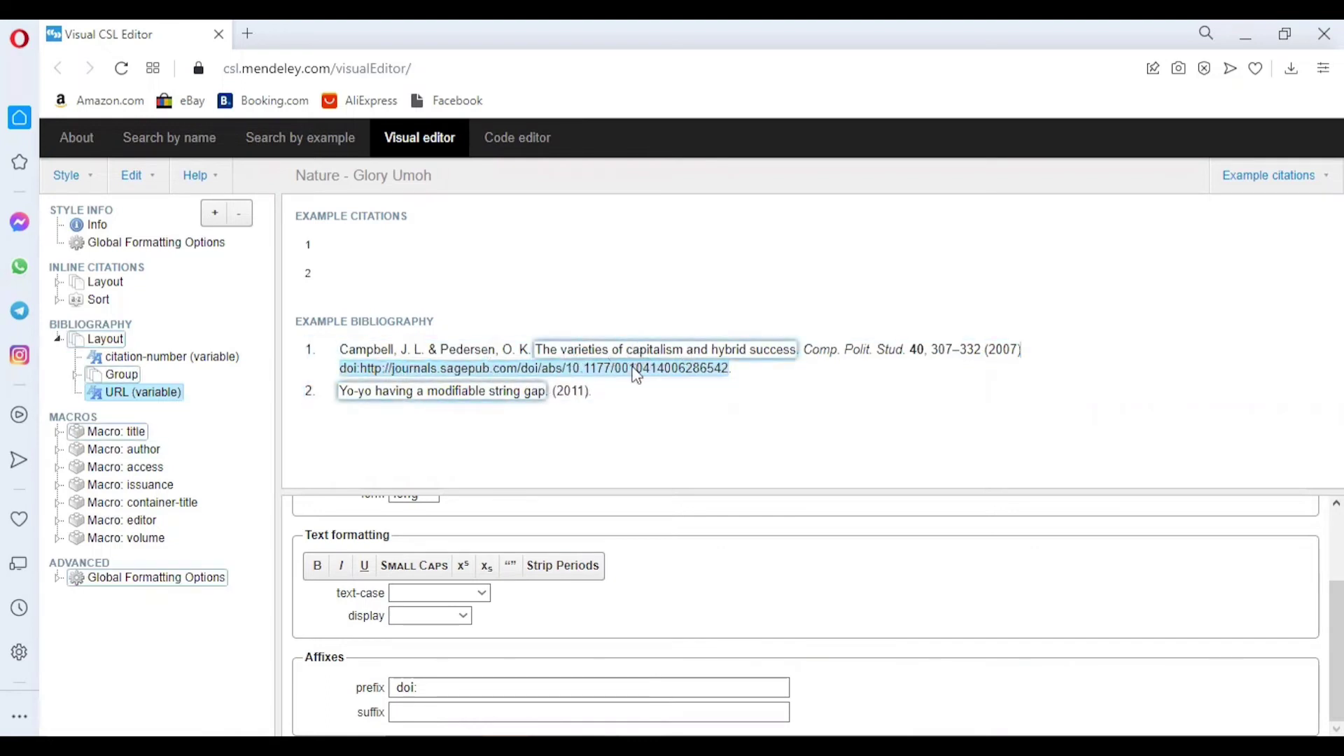
{"action": "key", "text": "ctrl+z"}
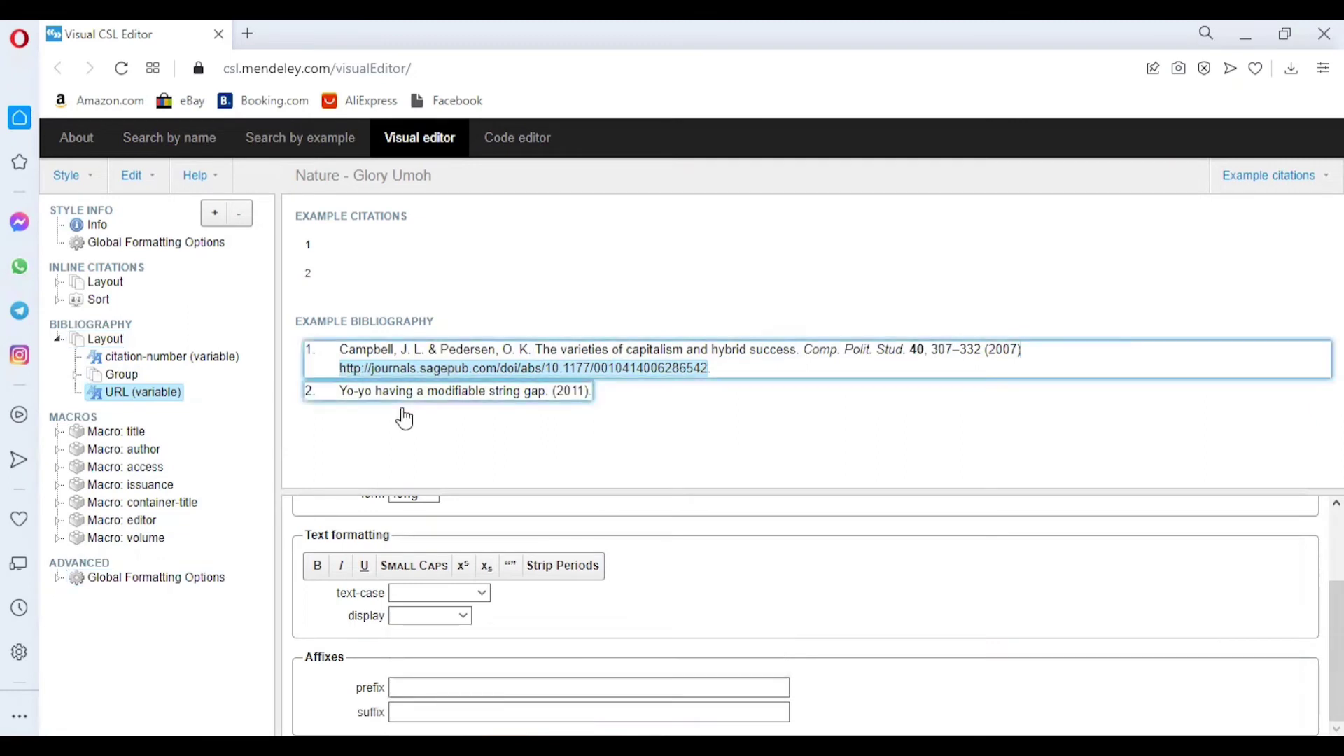
{"action": "left_click", "coordinate": [420, 690]}
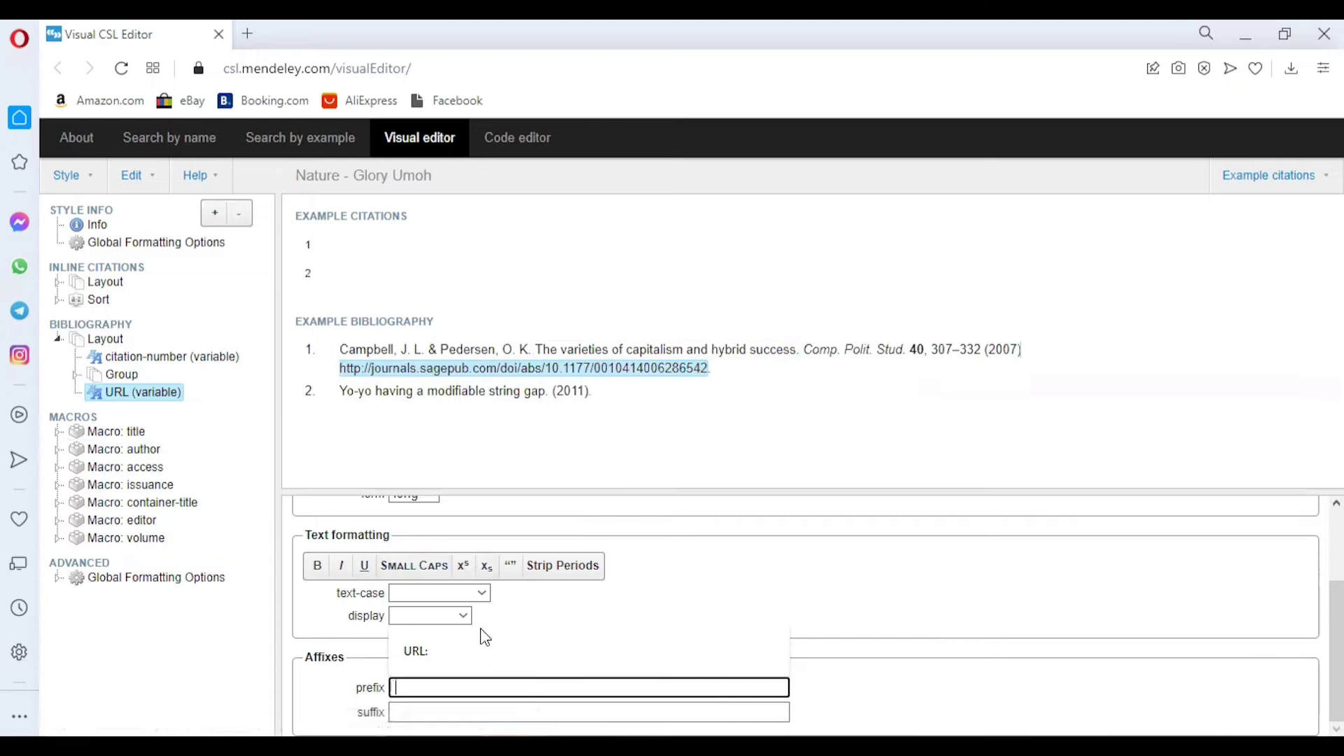
Confirm the element keeps the URL variable, then bring up the Style menu
{"action": "left_click", "coordinate": [599, 595]}
{"action": "scroll", "coordinate": [600, 596], "scroll_direction": "up", "scroll_amount": 2}
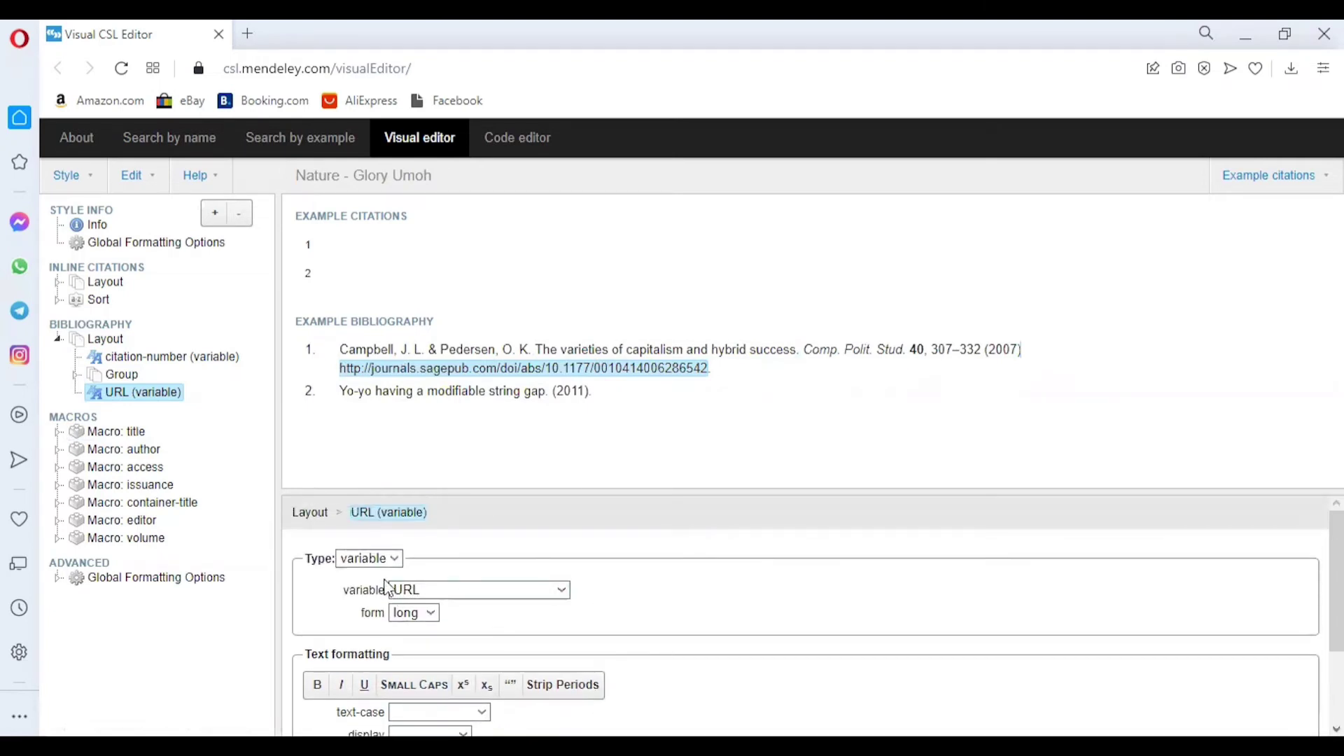
{"action": "left_click", "coordinate": [562, 594]}
{"action": "left_click_drag", "start_coordinate": [565, 439], "coordinate": [595, 291]}
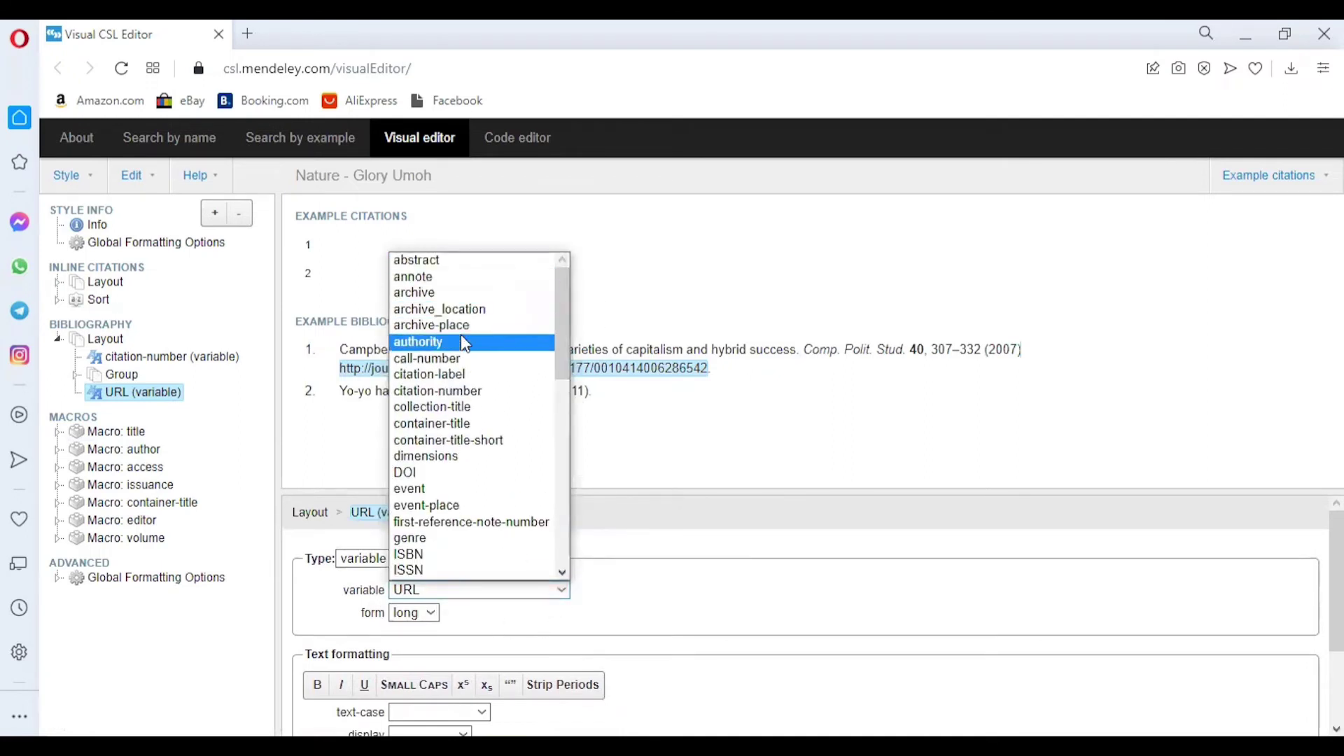
{"action": "scroll", "coordinate": [474, 350], "scroll_direction": "down", "scroll_amount": 2}
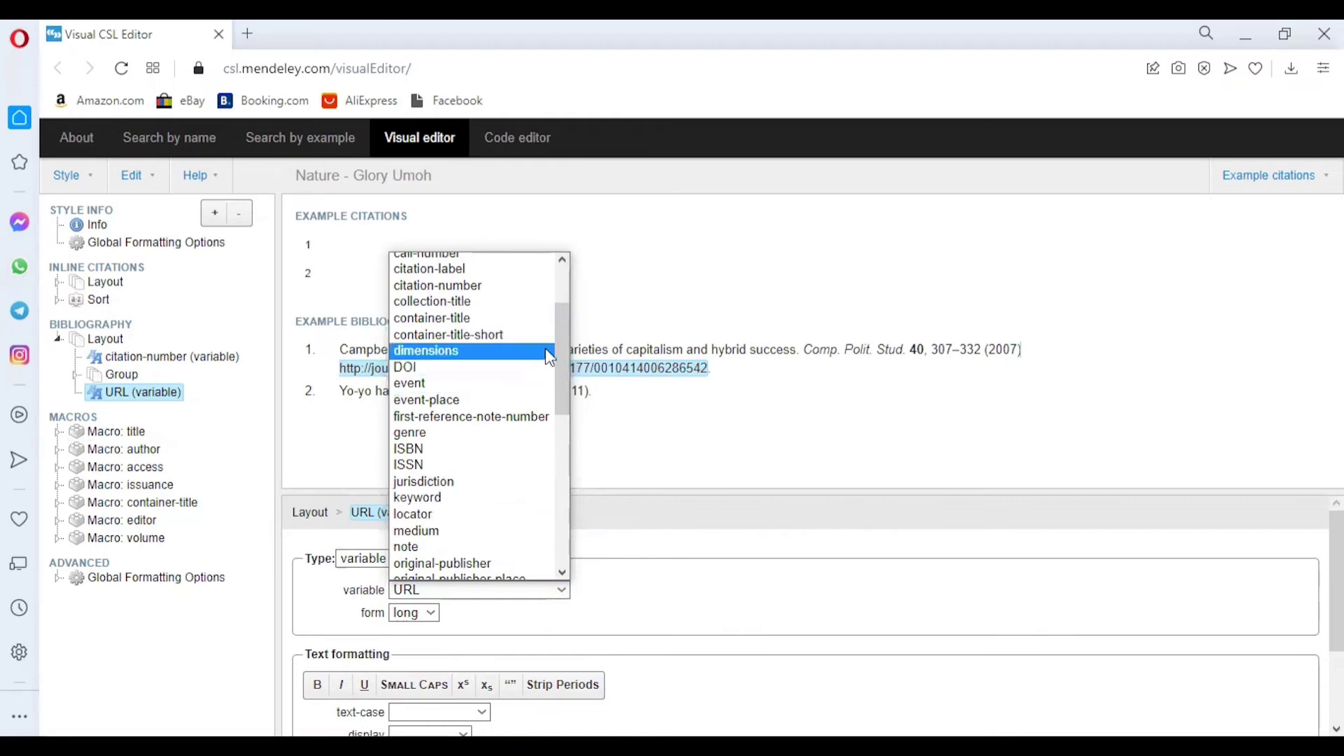
{"action": "left_click_drag", "start_coordinate": [563, 348], "coordinate": [562, 490]}
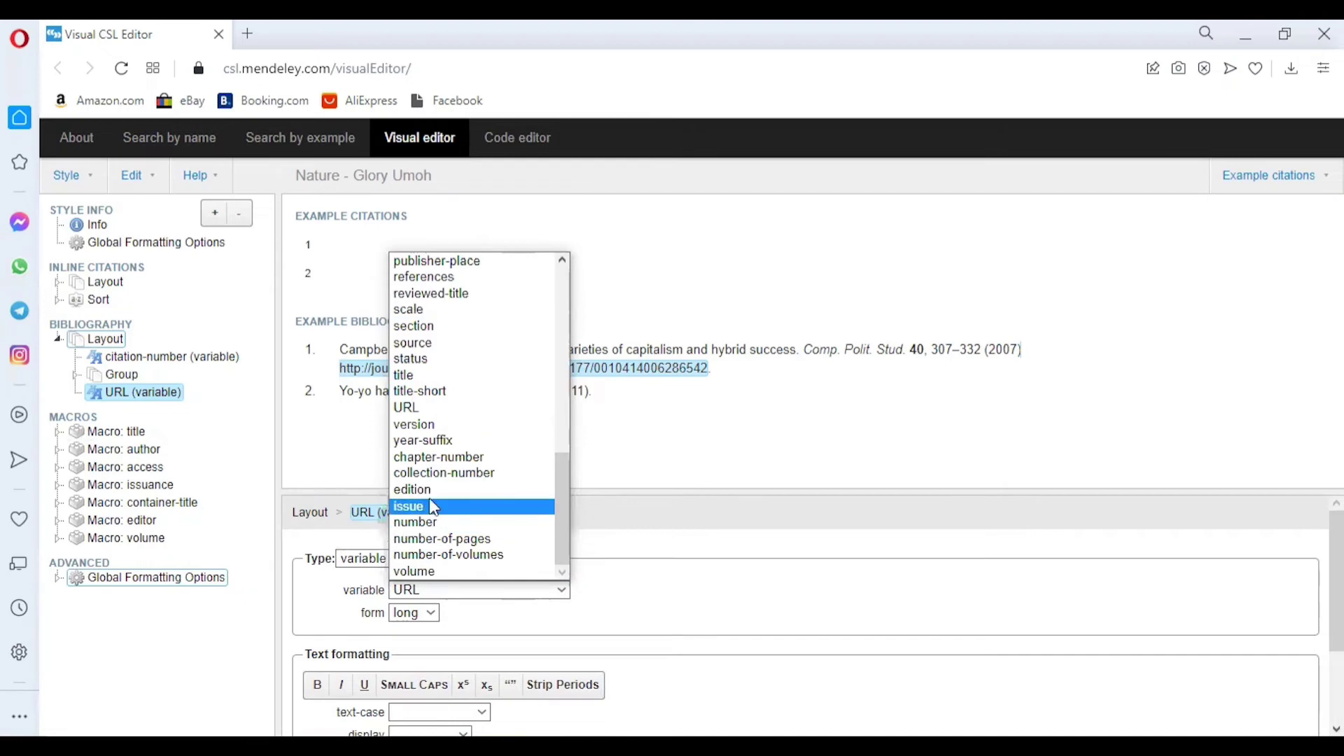
{"action": "scroll", "coordinate": [430, 490], "scroll_direction": "up", "scroll_amount": 1}
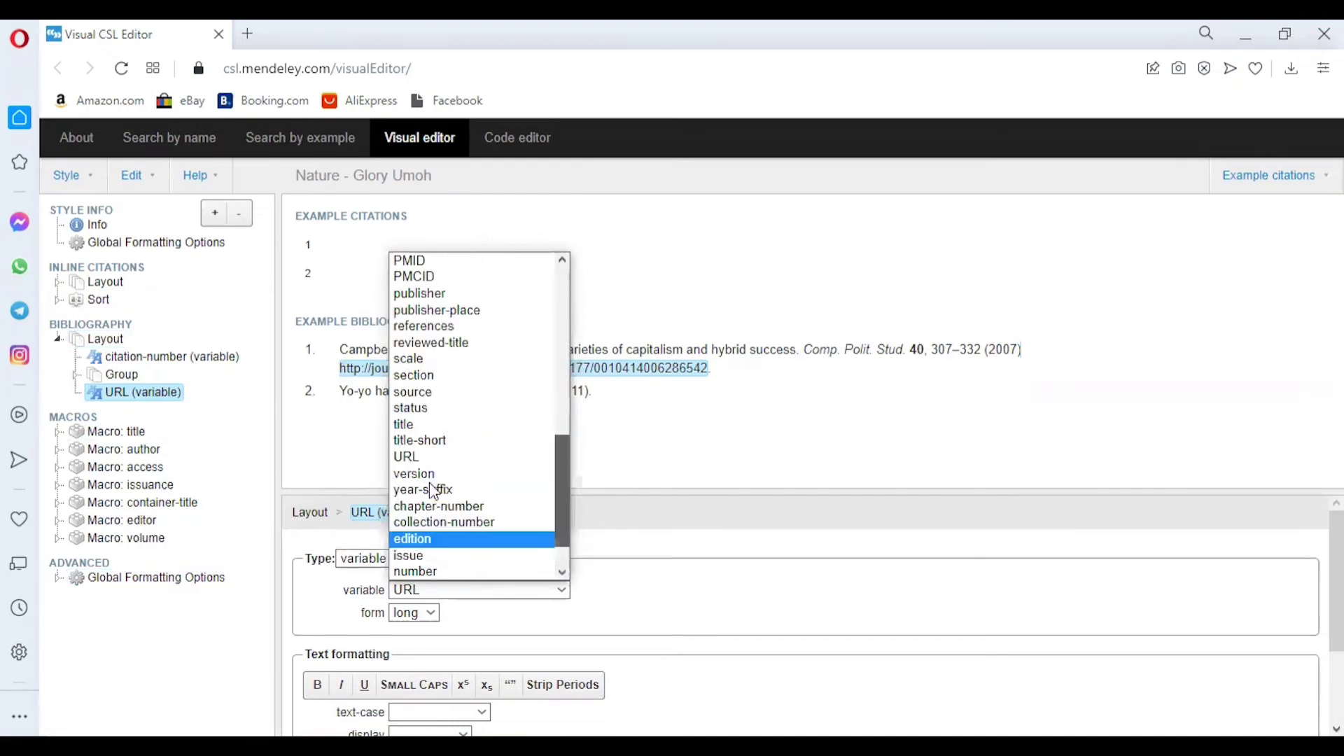
{"action": "left_click_drag", "start_coordinate": [563, 483], "coordinate": [569, 293]}
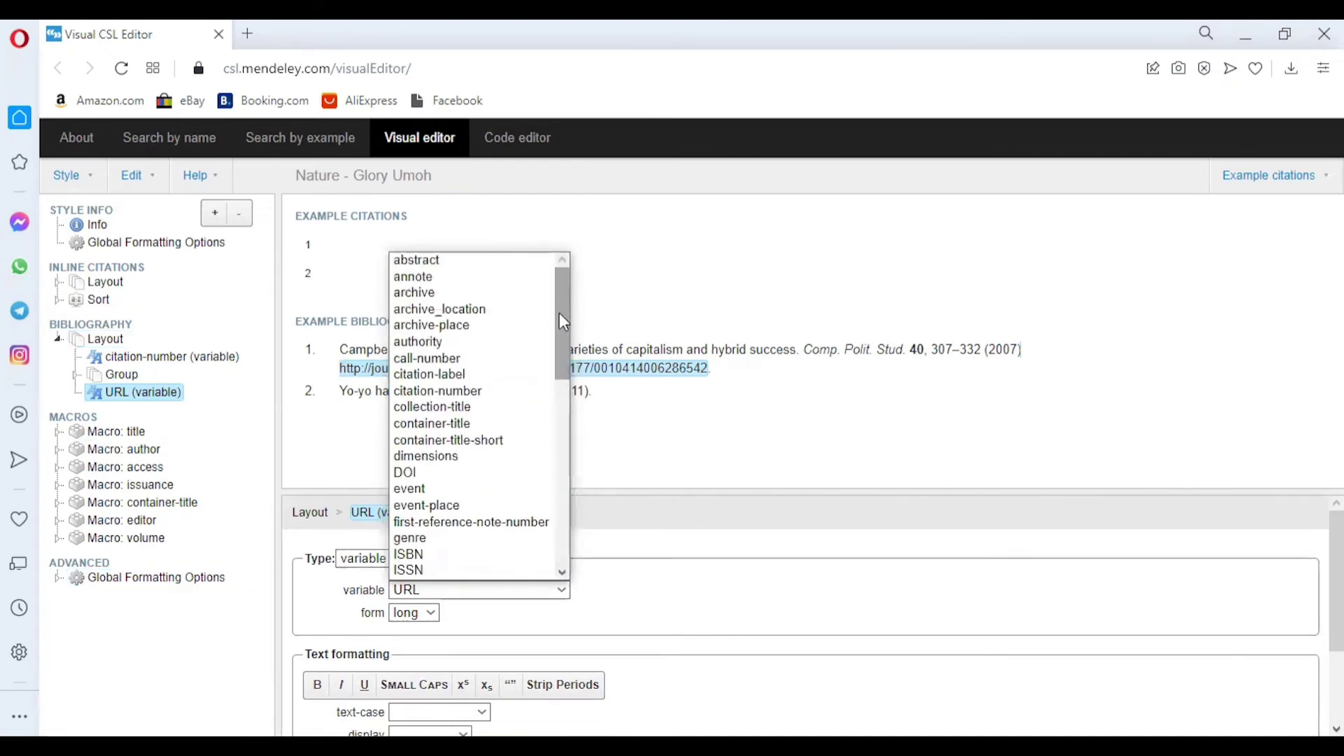
{"action": "left_click", "coordinate": [560, 455]}
{"action": "left_click", "coordinate": [563, 462]}
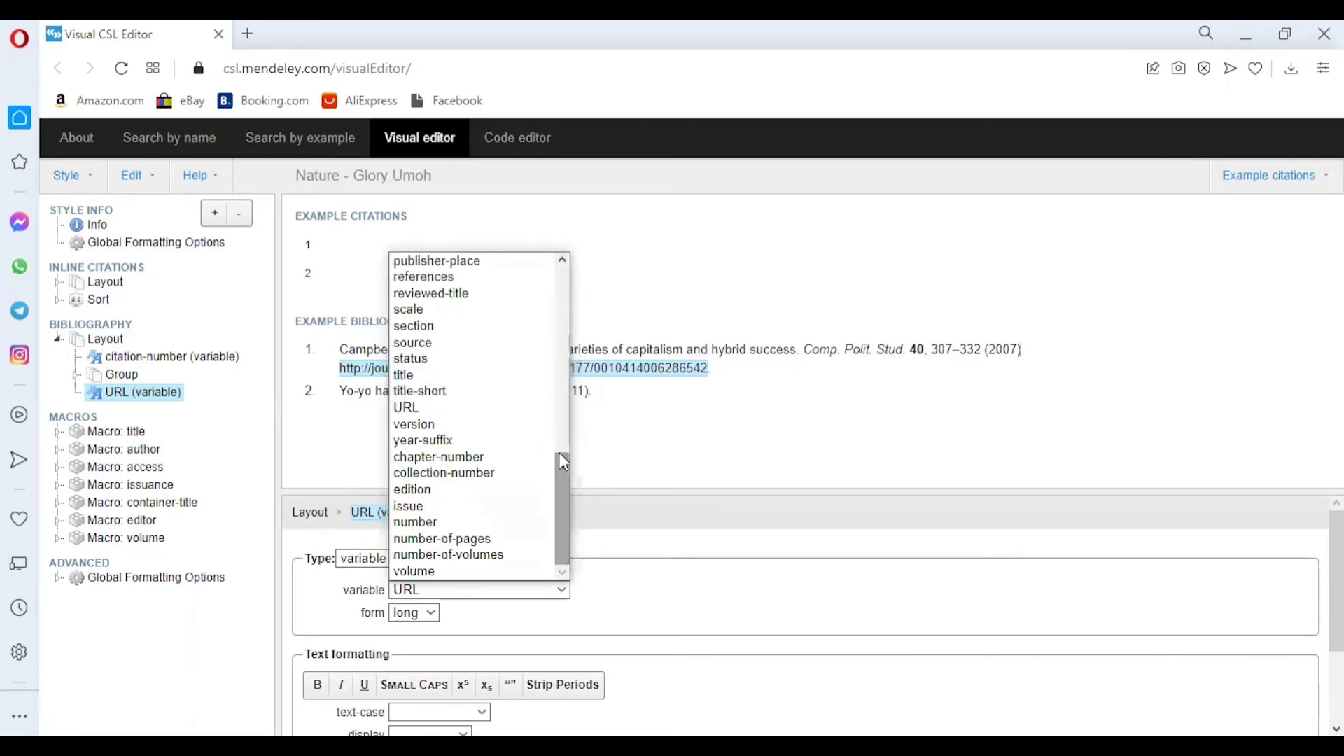
{"action": "left_click", "coordinate": [637, 392]}
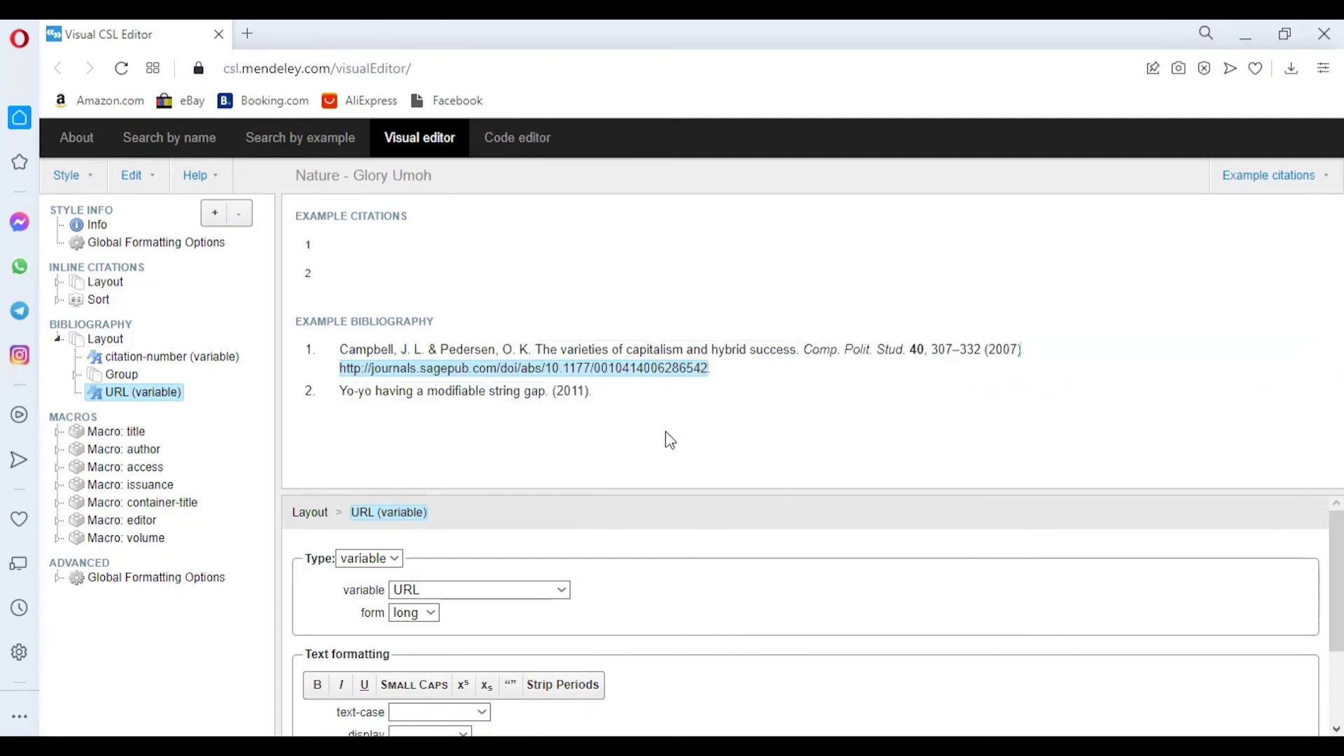
{"action": "left_click", "coordinate": [78, 180]}
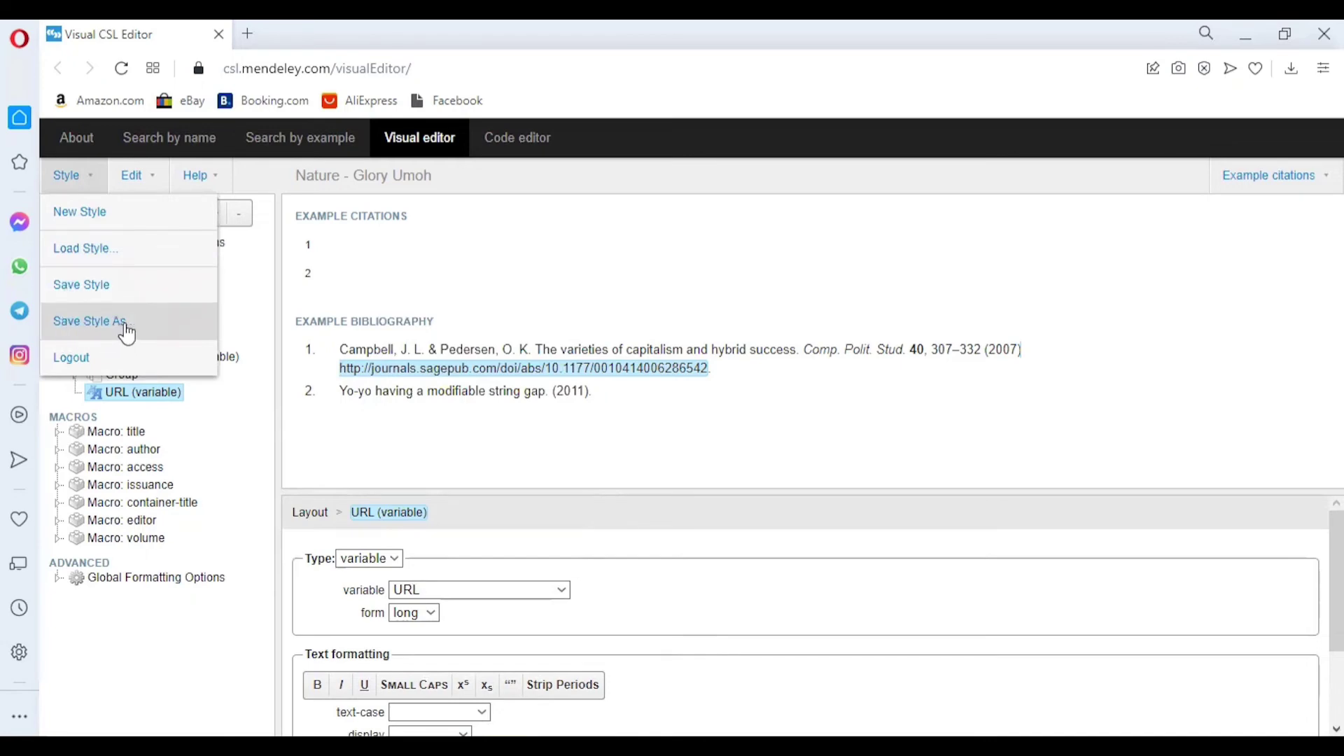
Save the style as a copy with a custom suffix added to the 'nature-' Style ID
{"action": "left_click", "coordinate": [91, 321]}
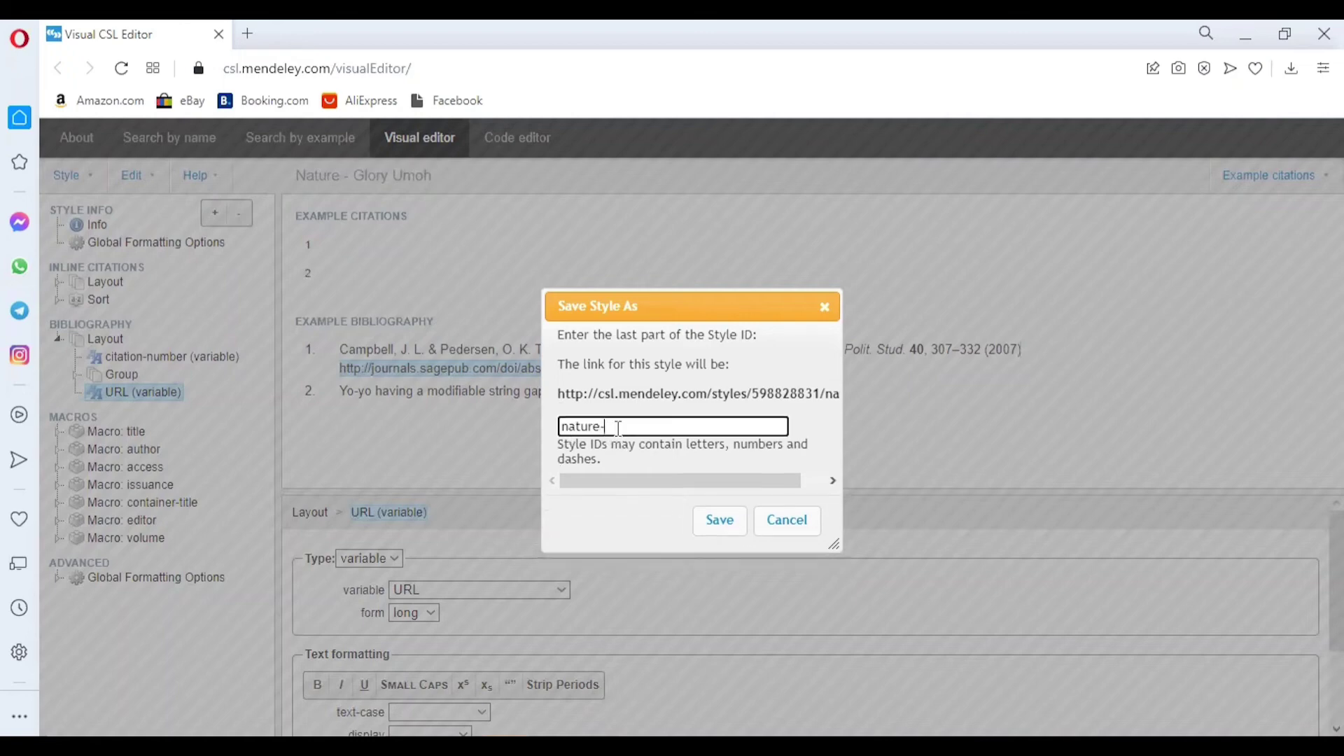
{"action": "type", "text": "Glory"}
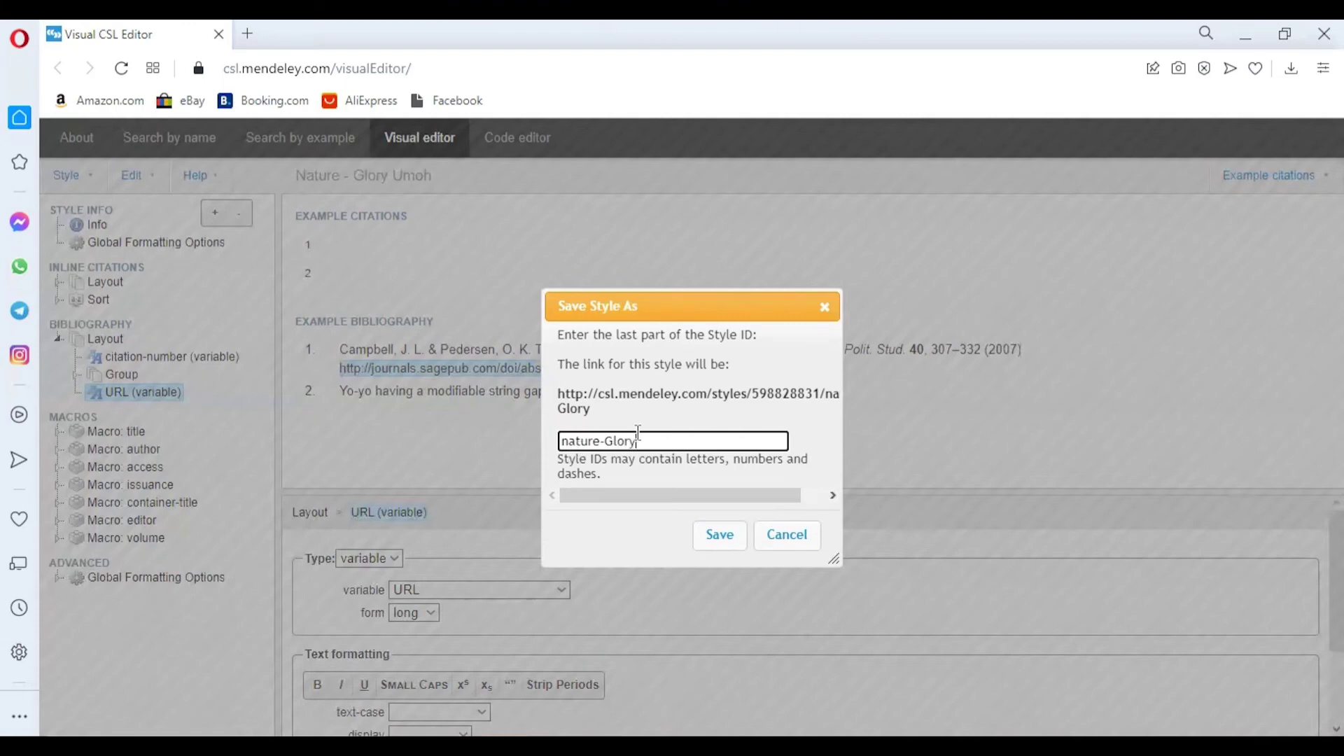
{"action": "left_click", "coordinate": [721, 539]}
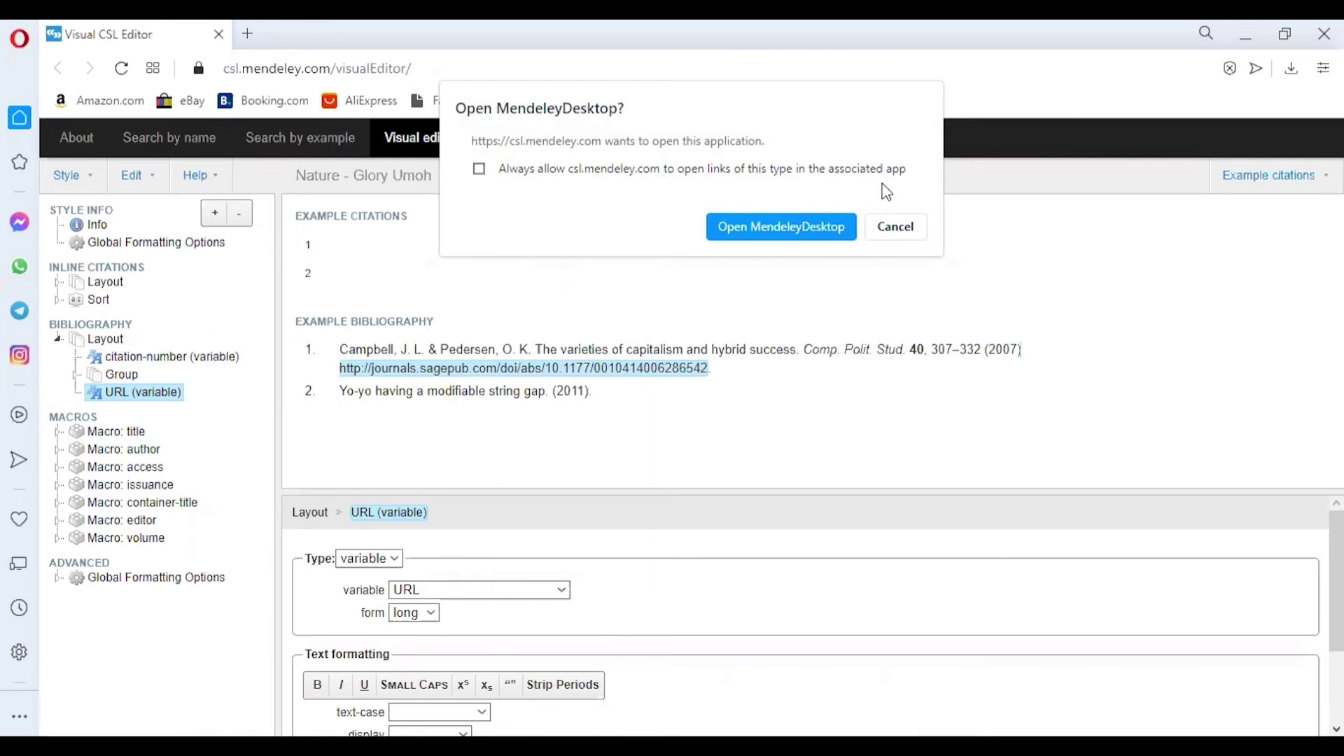
Send the saved custom Nature style to Mendeley Desktop and dismiss the 'Style selected' notice
{"action": "left_click", "coordinate": [759, 227]}
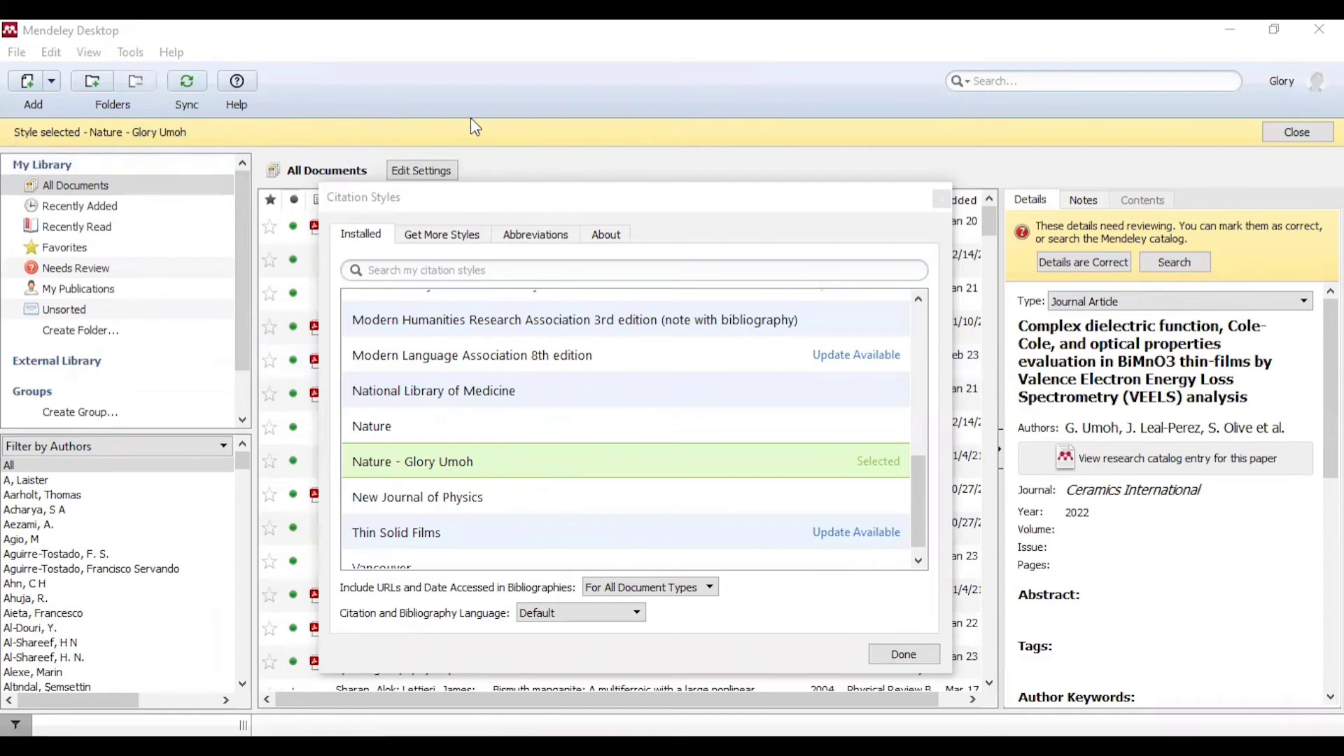
{"action": "left_click", "coordinate": [1295, 132]}
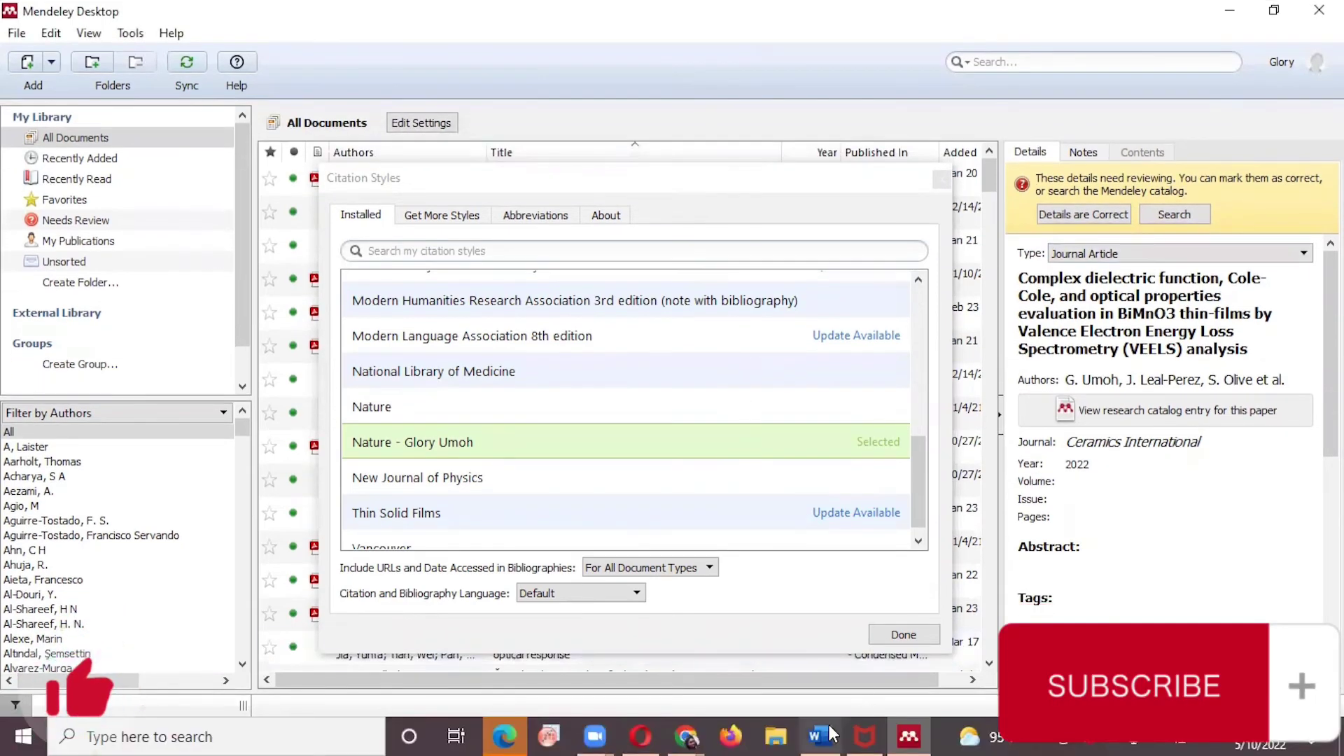
Back in Word, choose the custom Nature style in the Mendeley Cite-O-Matic Style box
{"action": "left_click", "coordinate": [828, 734]}
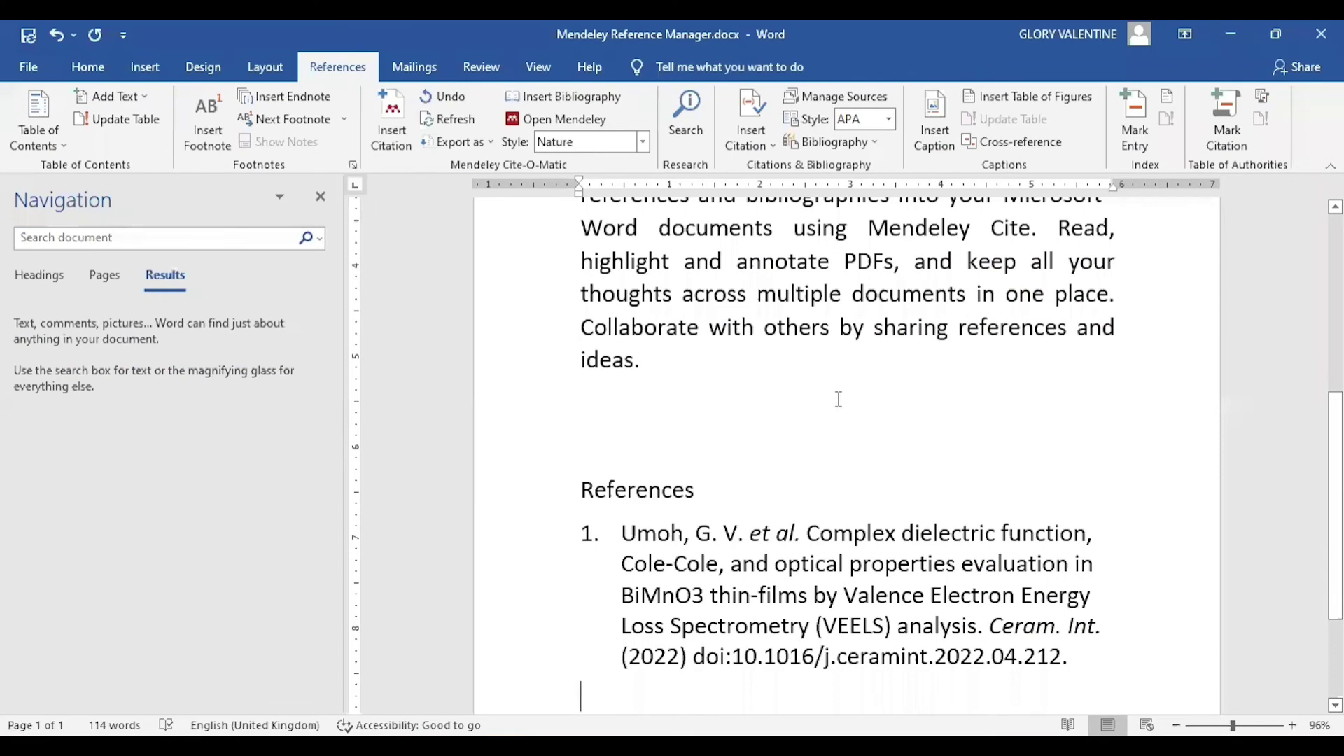
{"action": "scroll", "coordinate": [837, 399], "scroll_direction": "up", "scroll_amount": 2}
{"action": "scroll", "coordinate": [843, 392], "scroll_direction": "up", "scroll_amount": 3}
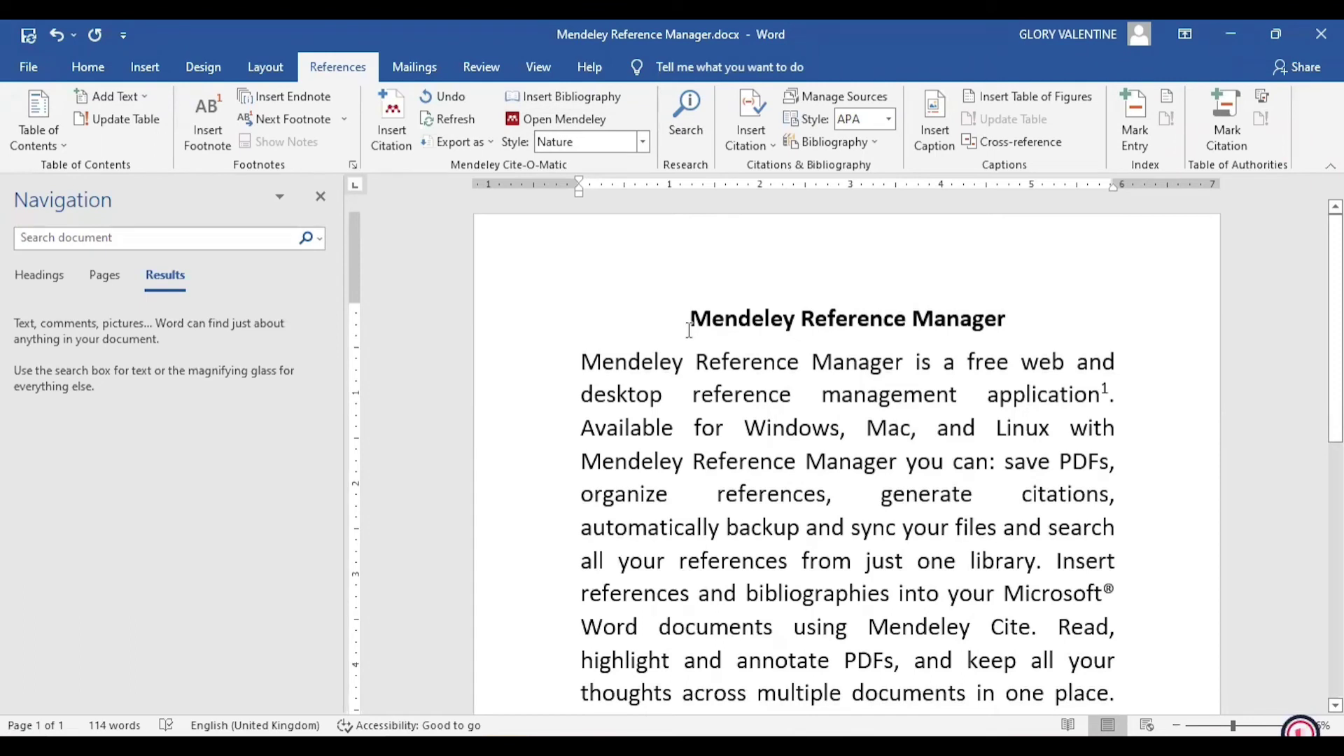
{"action": "left_click", "coordinate": [643, 142]}
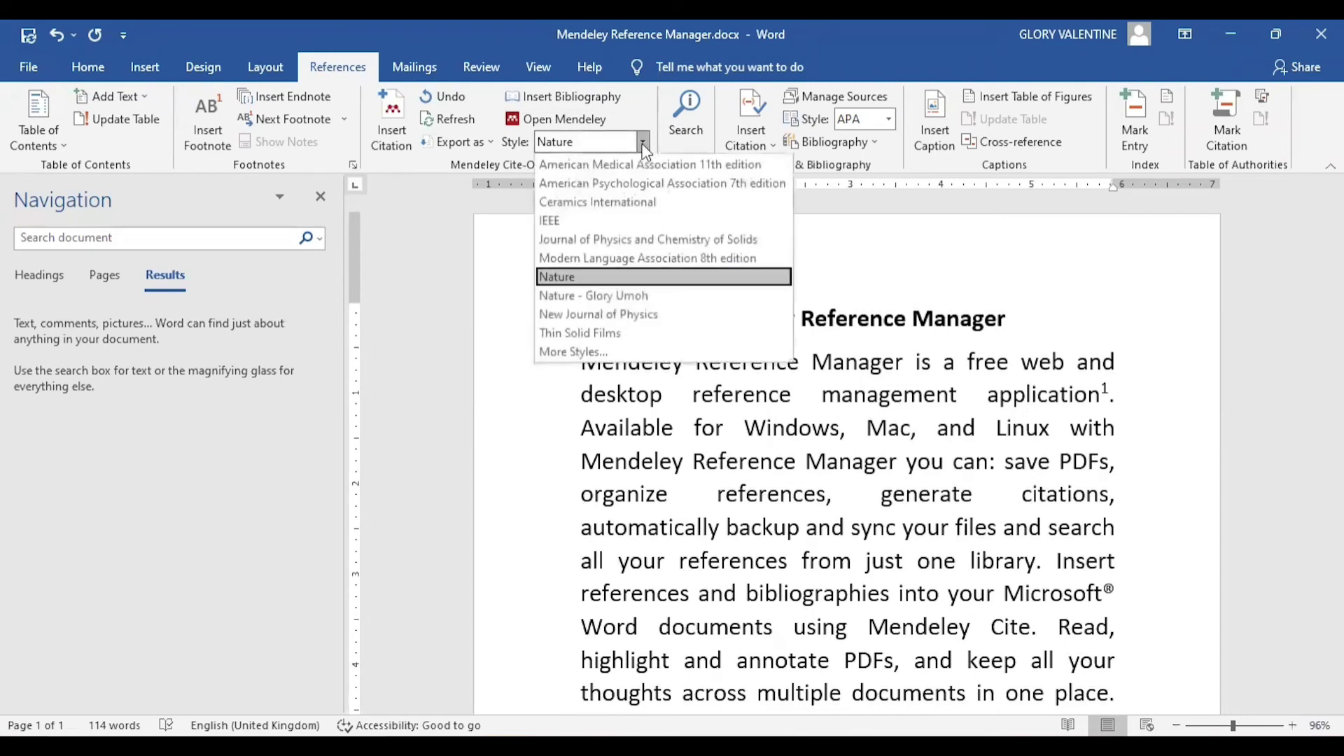
{"action": "left_click", "coordinate": [616, 296]}
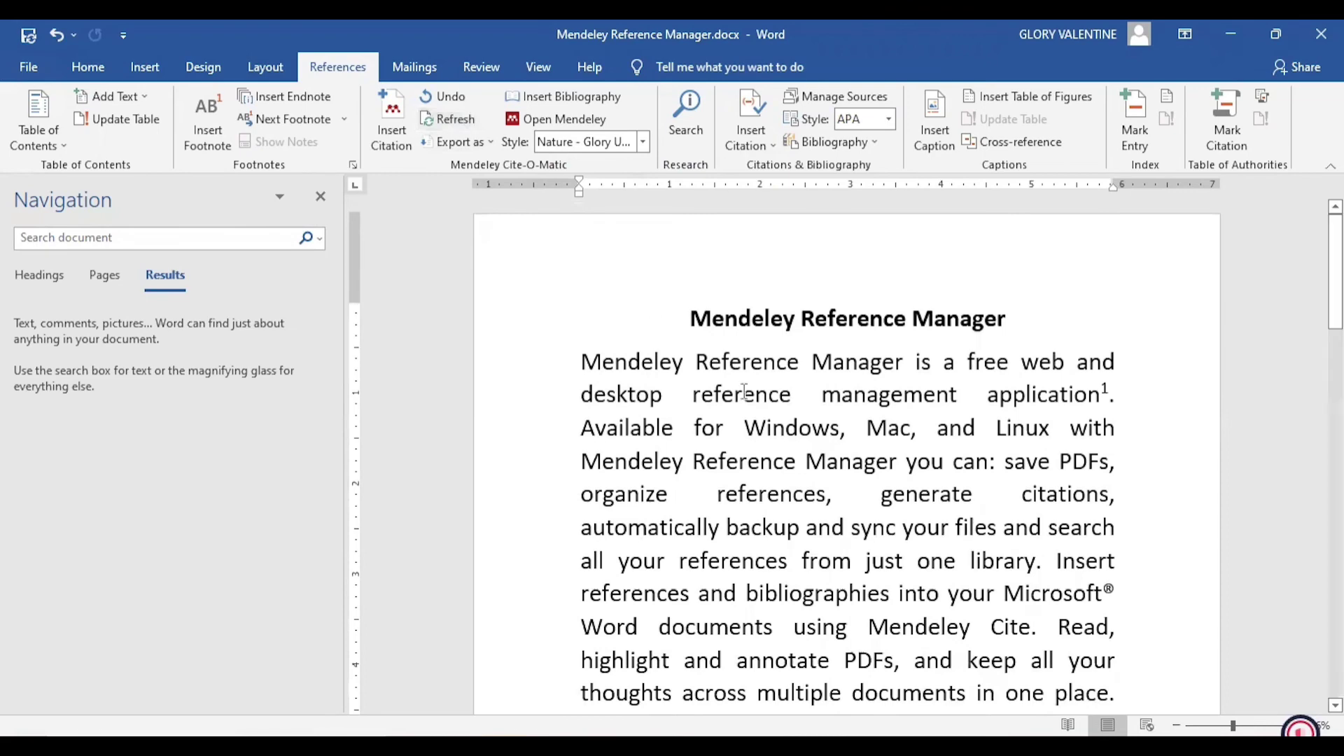
Check the bibliography, confirming reference 1 now shows its DOI and URL line
{"action": "scroll", "coordinate": [744, 392], "scroll_direction": "down", "scroll_amount": 5}
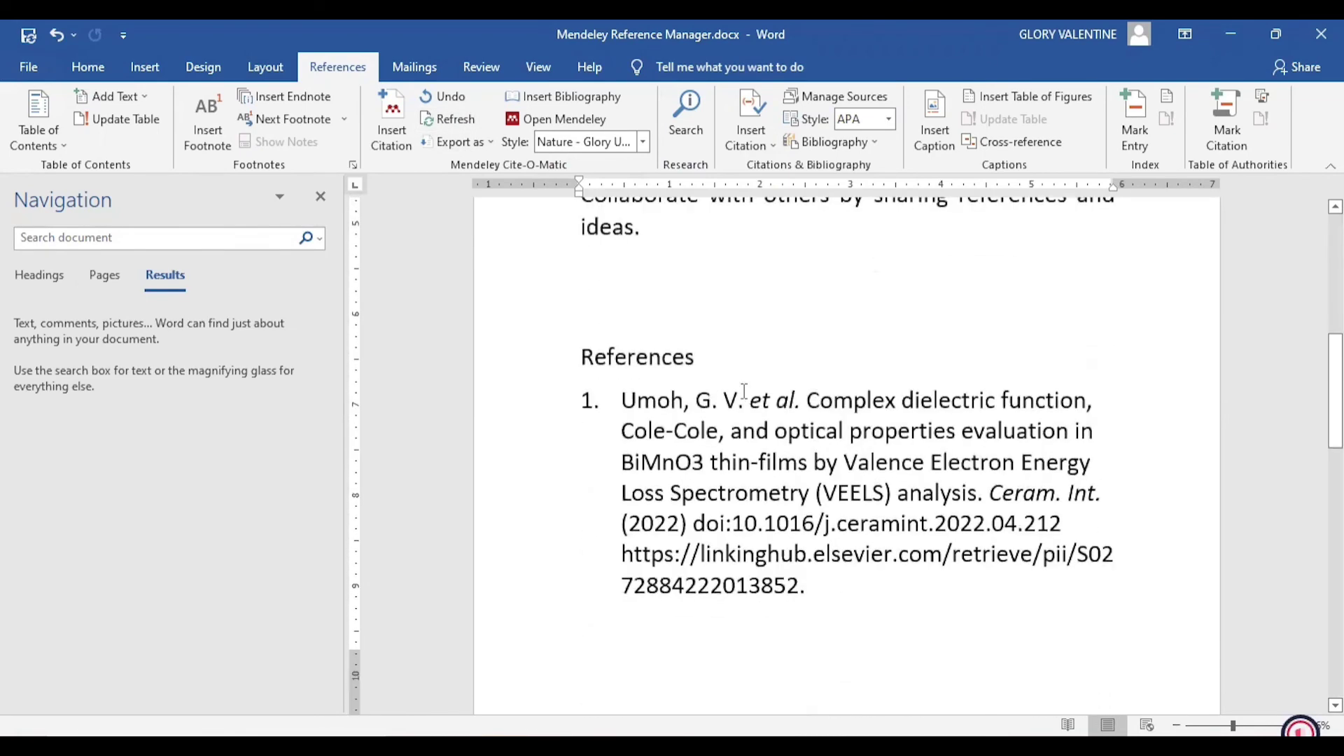
{"action": "scroll", "coordinate": [744, 392], "scroll_direction": "down", "scroll_amount": 3}
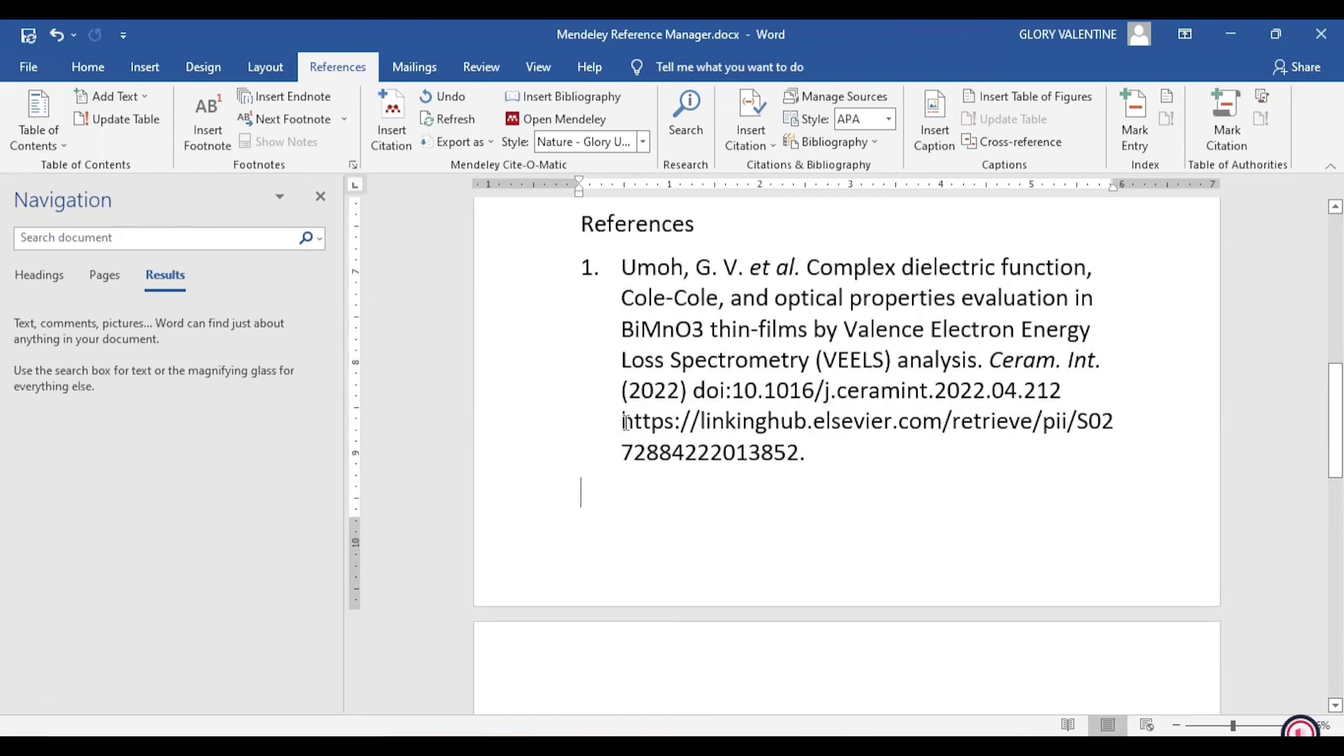
{"action": "left_click_drag", "start_coordinate": [624, 420], "coordinate": [829, 464]}
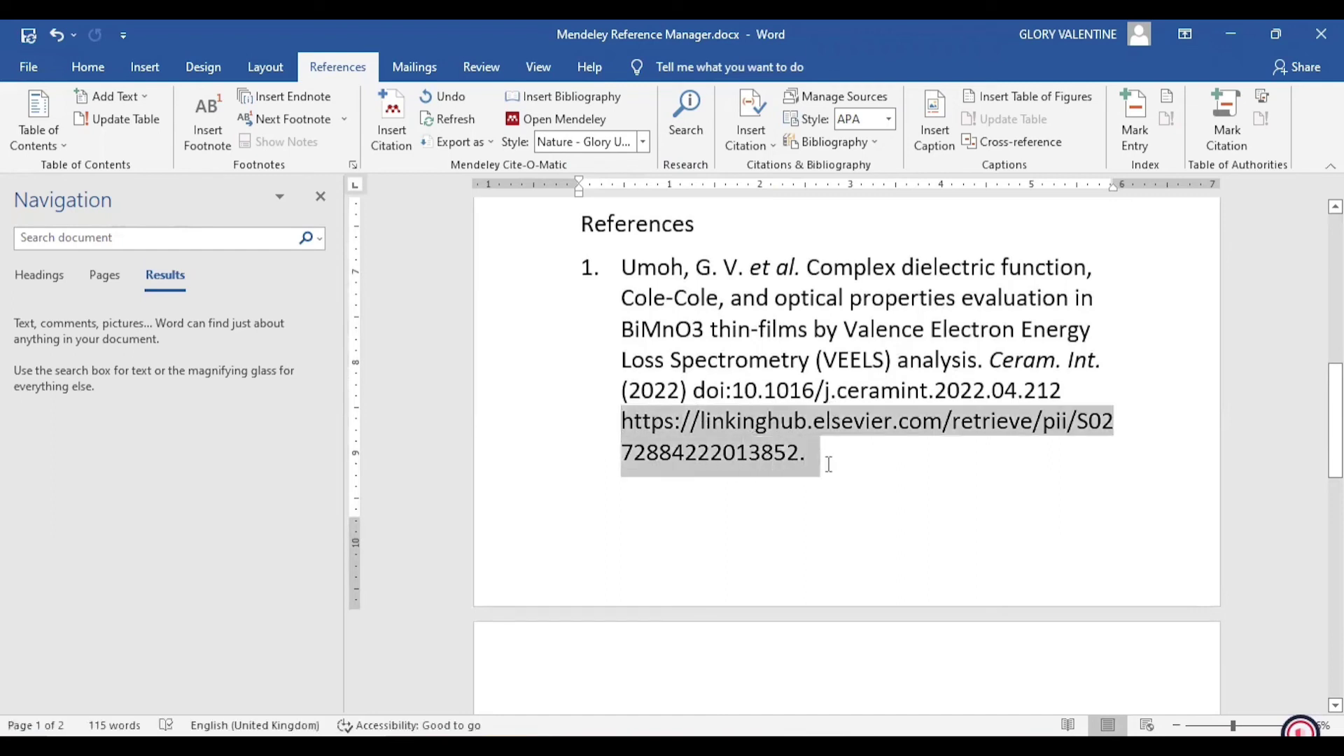
{"action": "scroll", "coordinate": [724, 492], "scroll_direction": "up", "scroll_amount": 2}
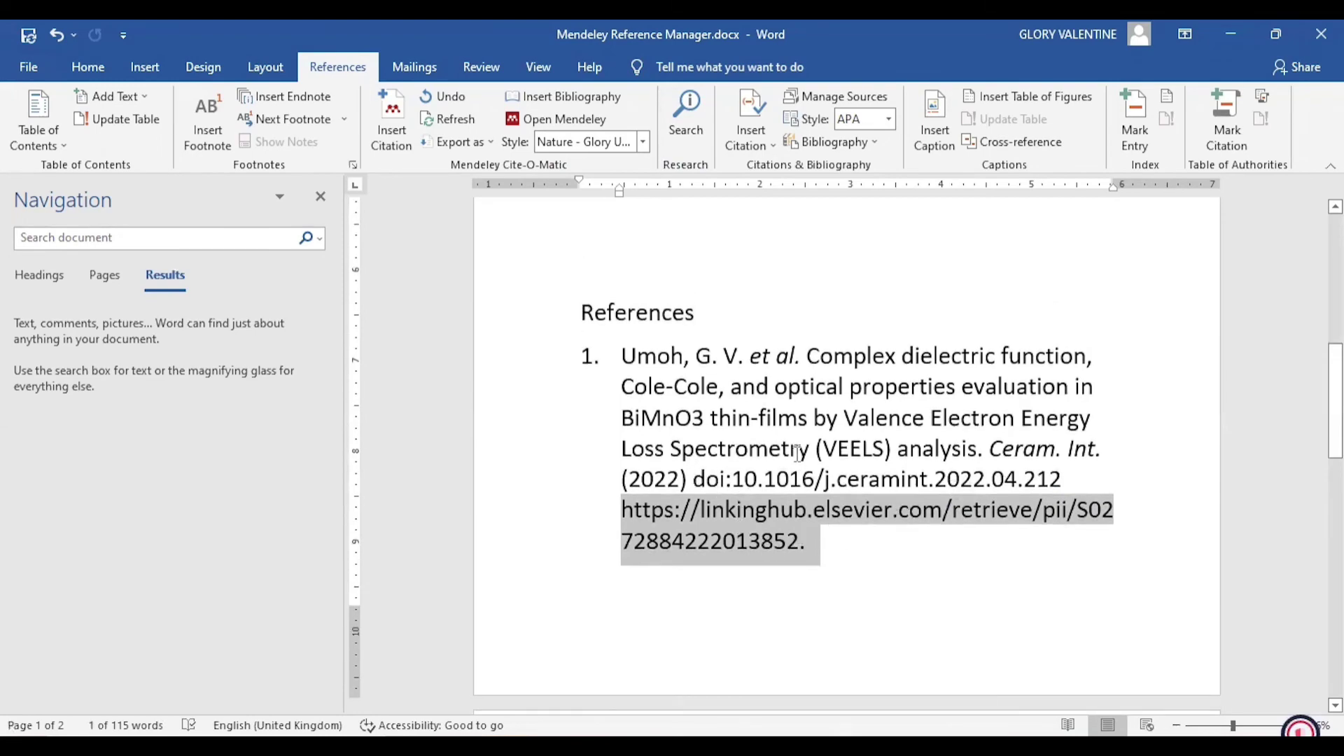
{"action": "scroll", "coordinate": [796, 454], "scroll_direction": "up", "scroll_amount": 5}
{"action": "scroll", "coordinate": [796, 454], "scroll_direction": "up", "scroll_amount": 3}
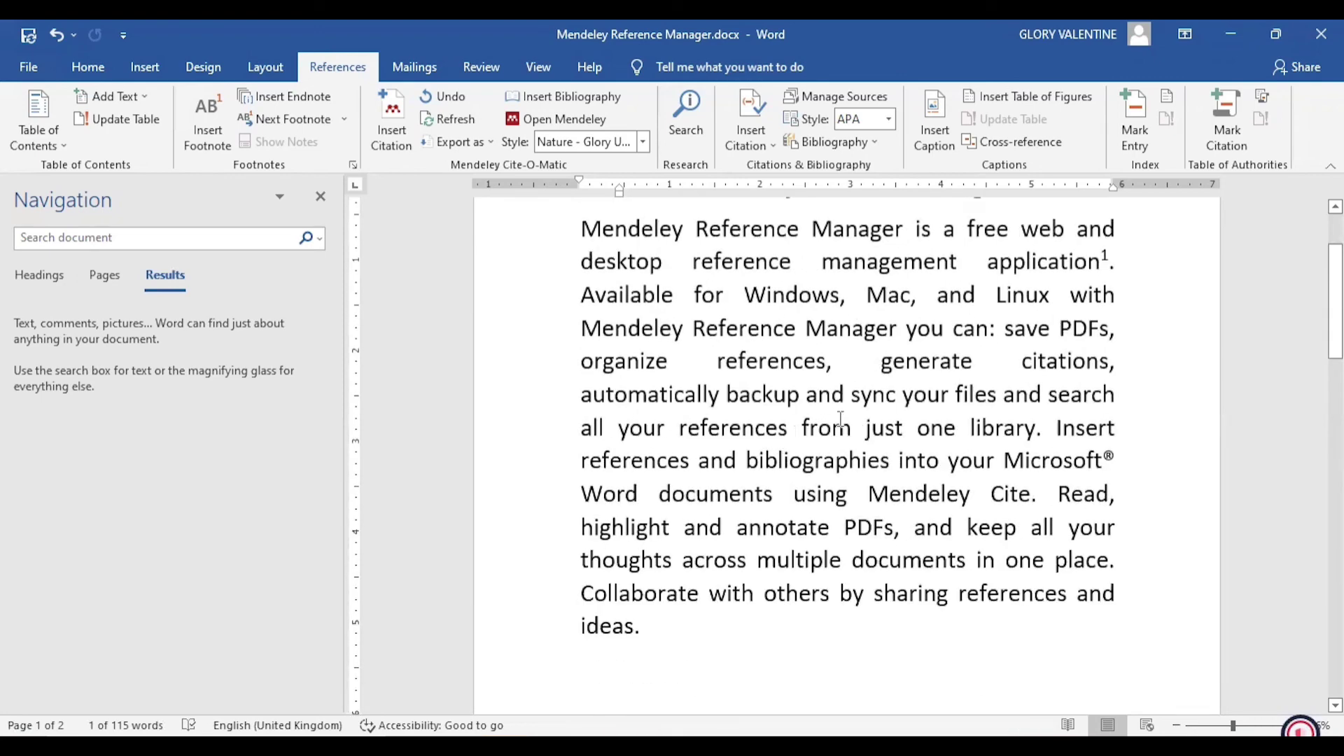
{"action": "scroll", "coordinate": [770, 443], "scroll_direction": "down", "scroll_amount": 2}
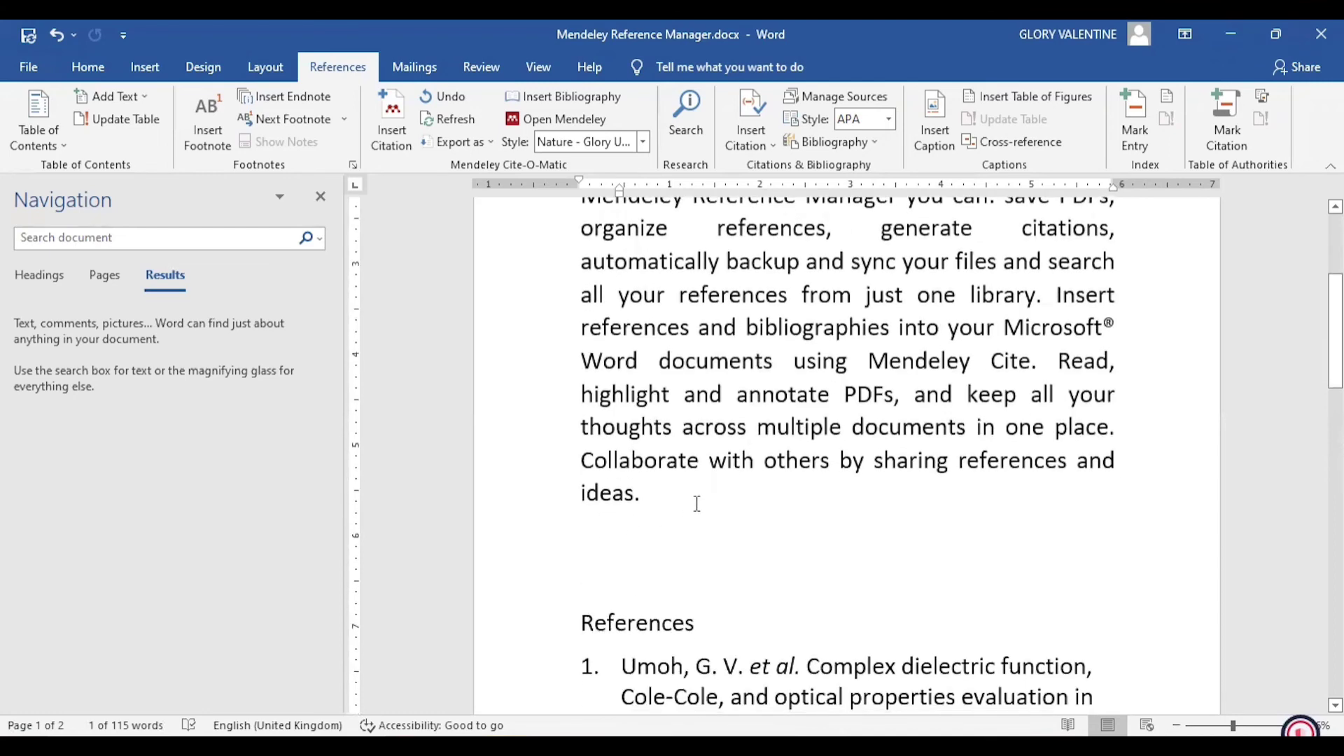
{"action": "scroll", "coordinate": [655, 489], "scroll_direction": "down", "scroll_amount": 1}
{"action": "scroll", "coordinate": [666, 481], "scroll_direction": "up", "scroll_amount": 2}
{"action": "scroll", "coordinate": [697, 473], "scroll_direction": "up", "scroll_amount": 2}
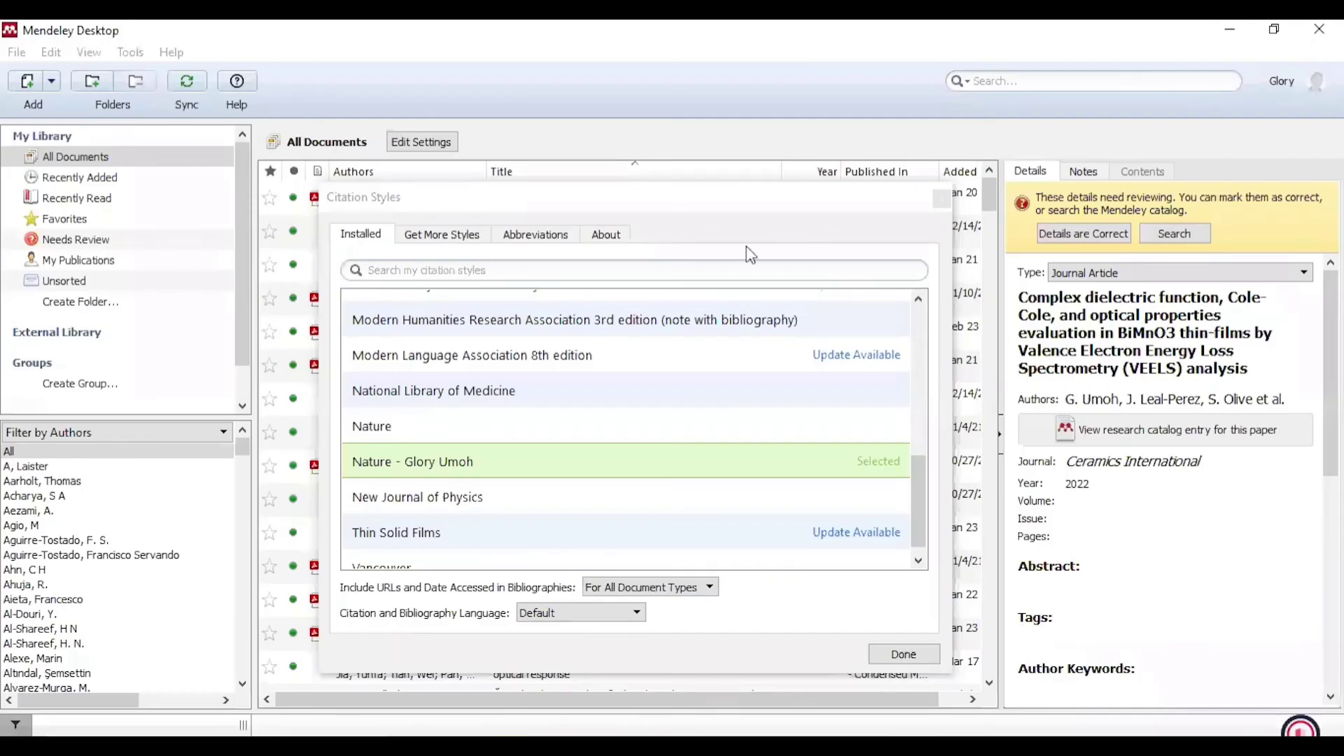
Make the customised Nature style copy the active style with Use this Style, then click Done
{"action": "scroll", "coordinate": [651, 455], "scroll_direction": "down", "scroll_amount": 1}
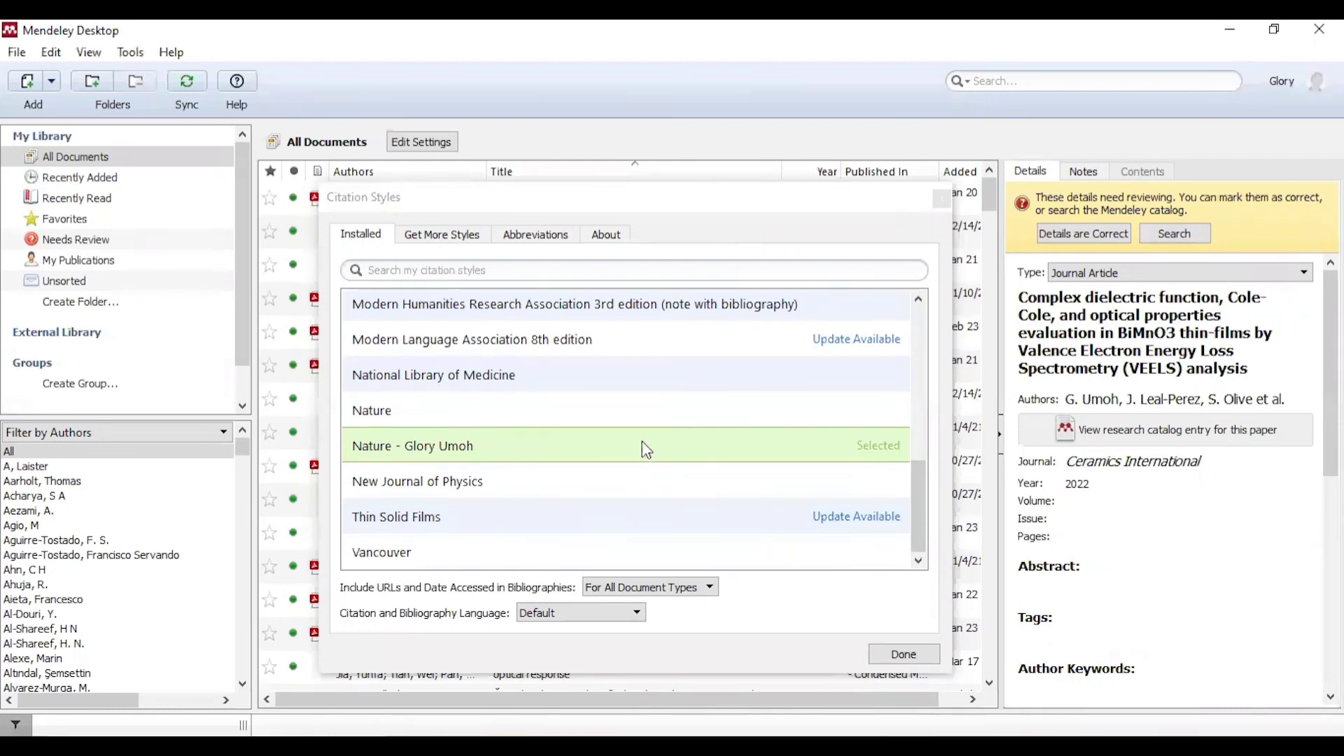
{"action": "right_click", "coordinate": [543, 454]}
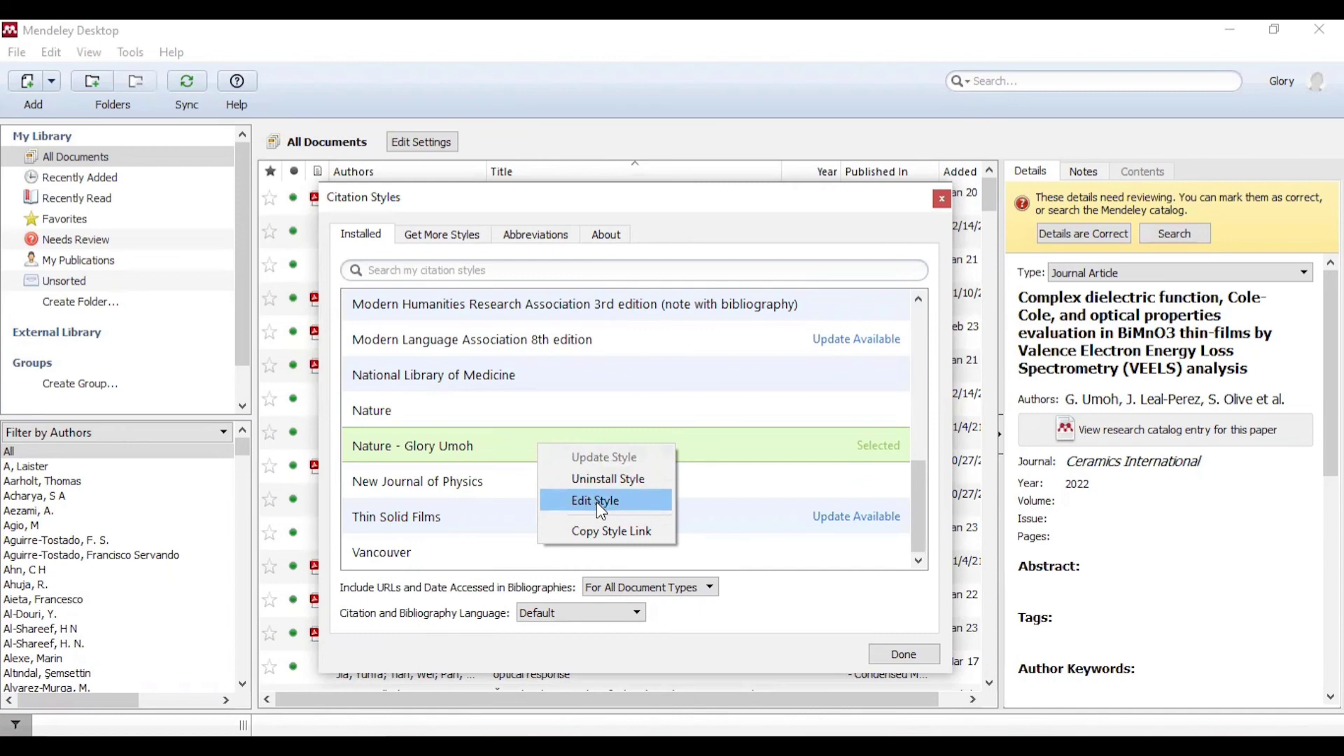
{"action": "left_click", "coordinate": [563, 389]}
{"action": "left_click", "coordinate": [407, 433]}
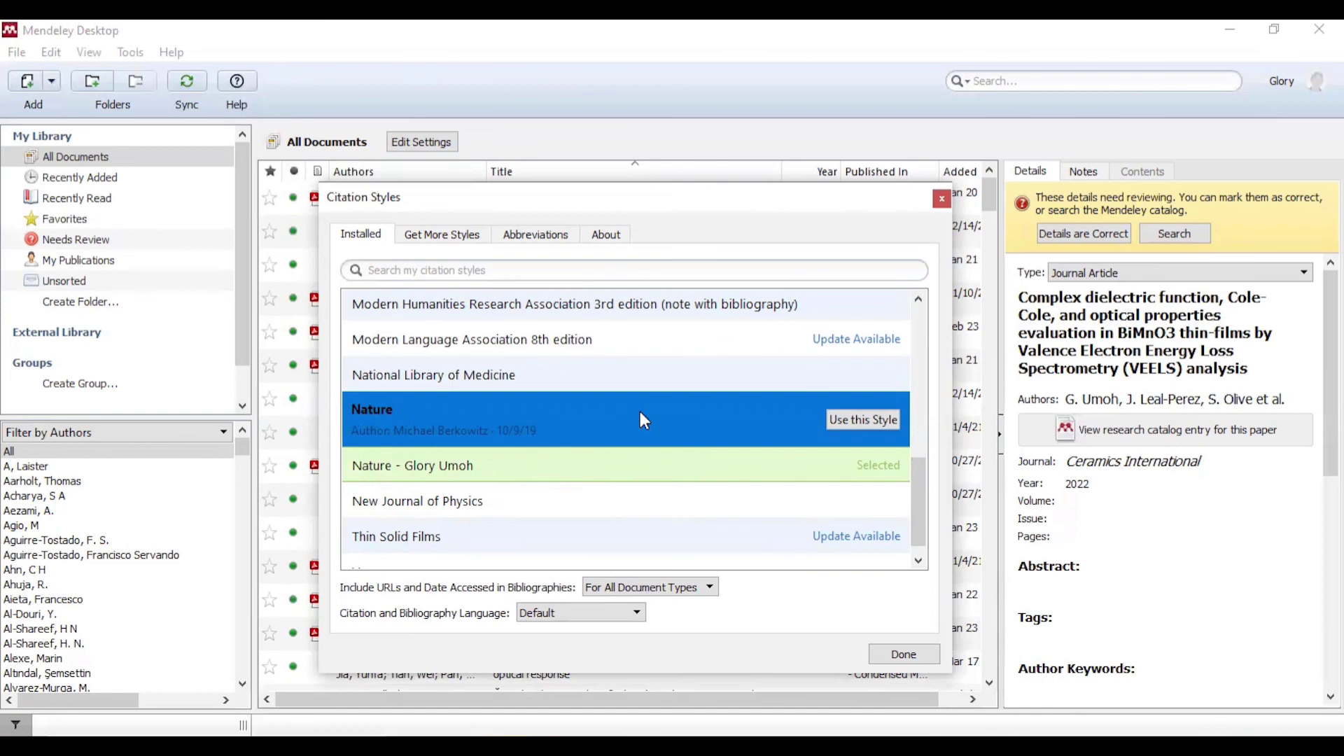
{"action": "left_click", "coordinate": [553, 466]}
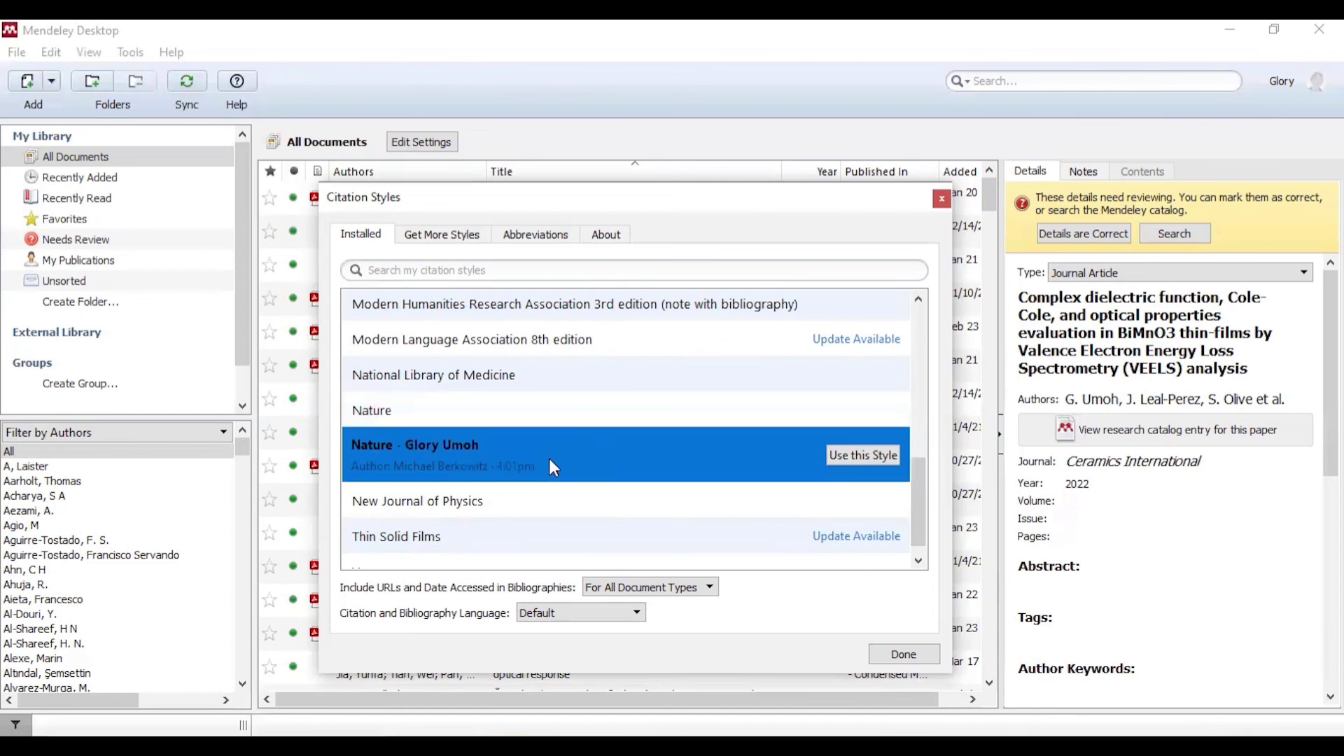
{"action": "left_click", "coordinate": [845, 457]}
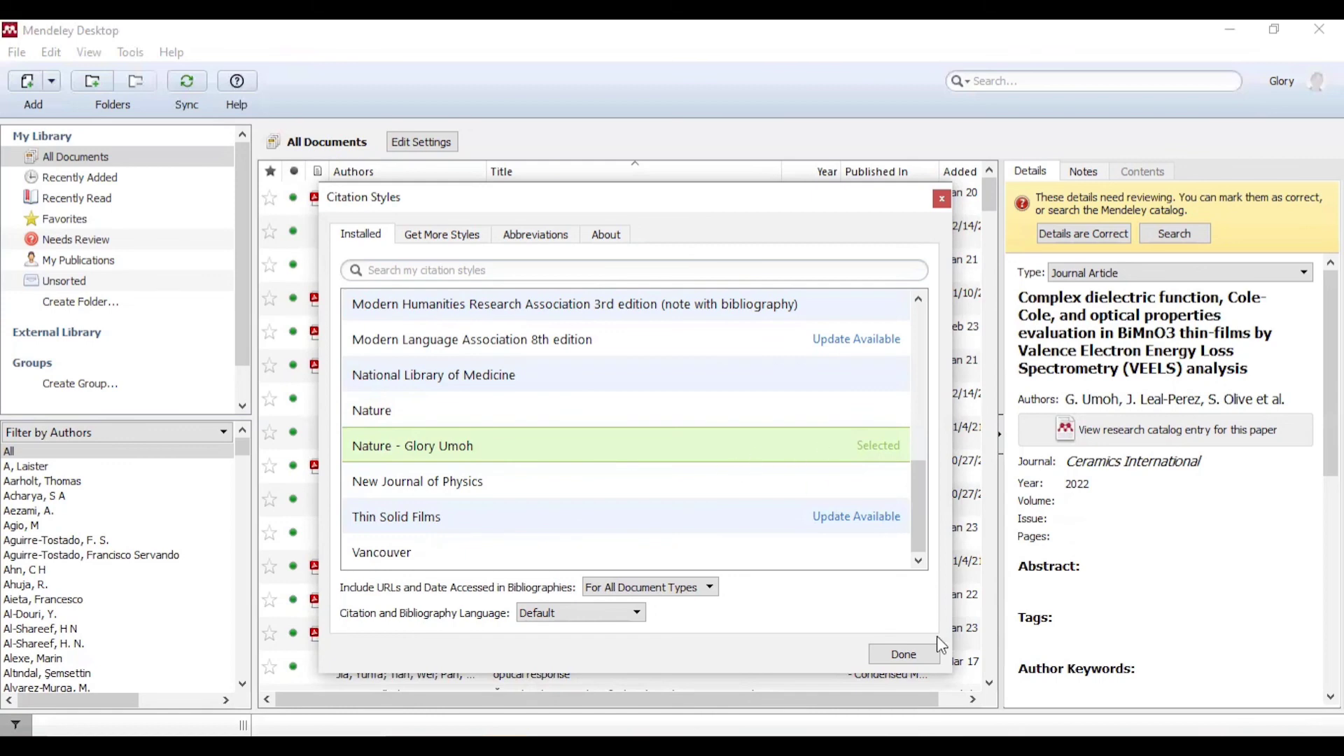
{"action": "left_click", "coordinate": [903, 653]}
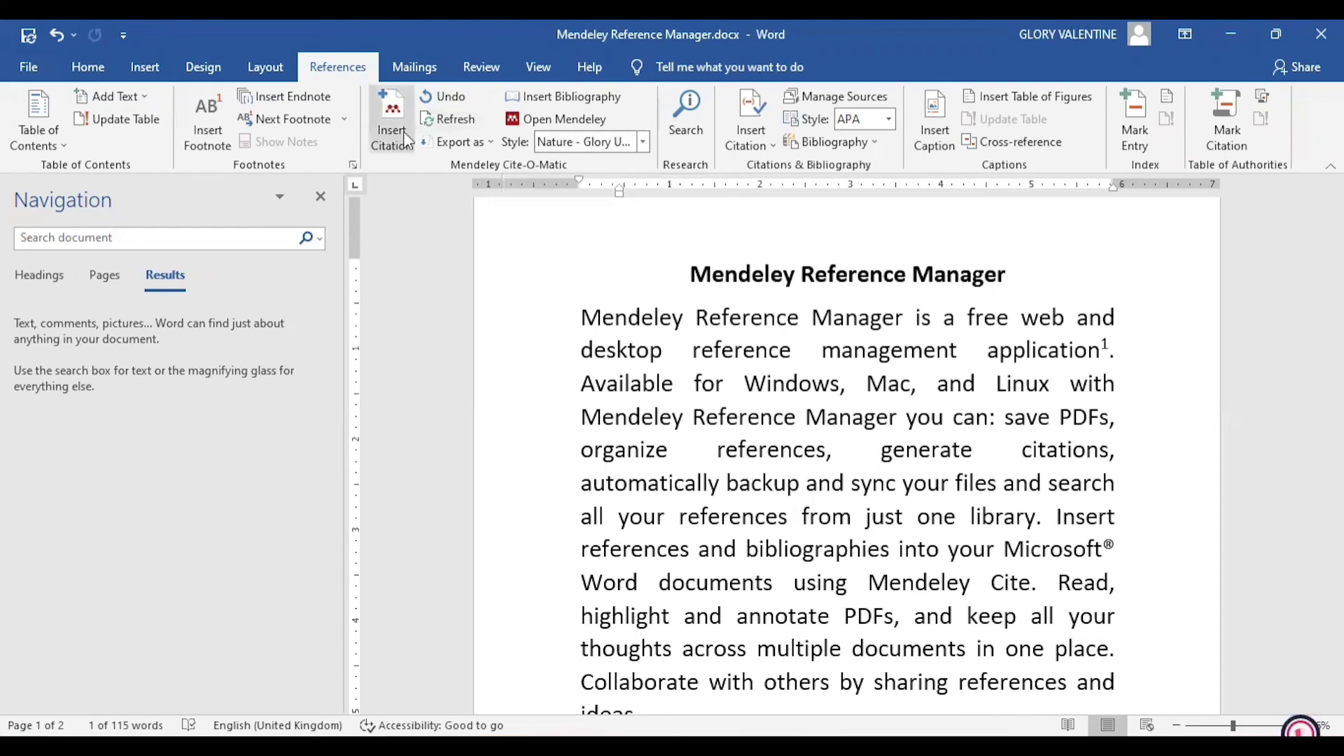
Refresh the Mendeley citations and bibliography so they use the custom Nature style
{"action": "left_click", "coordinate": [459, 117]}
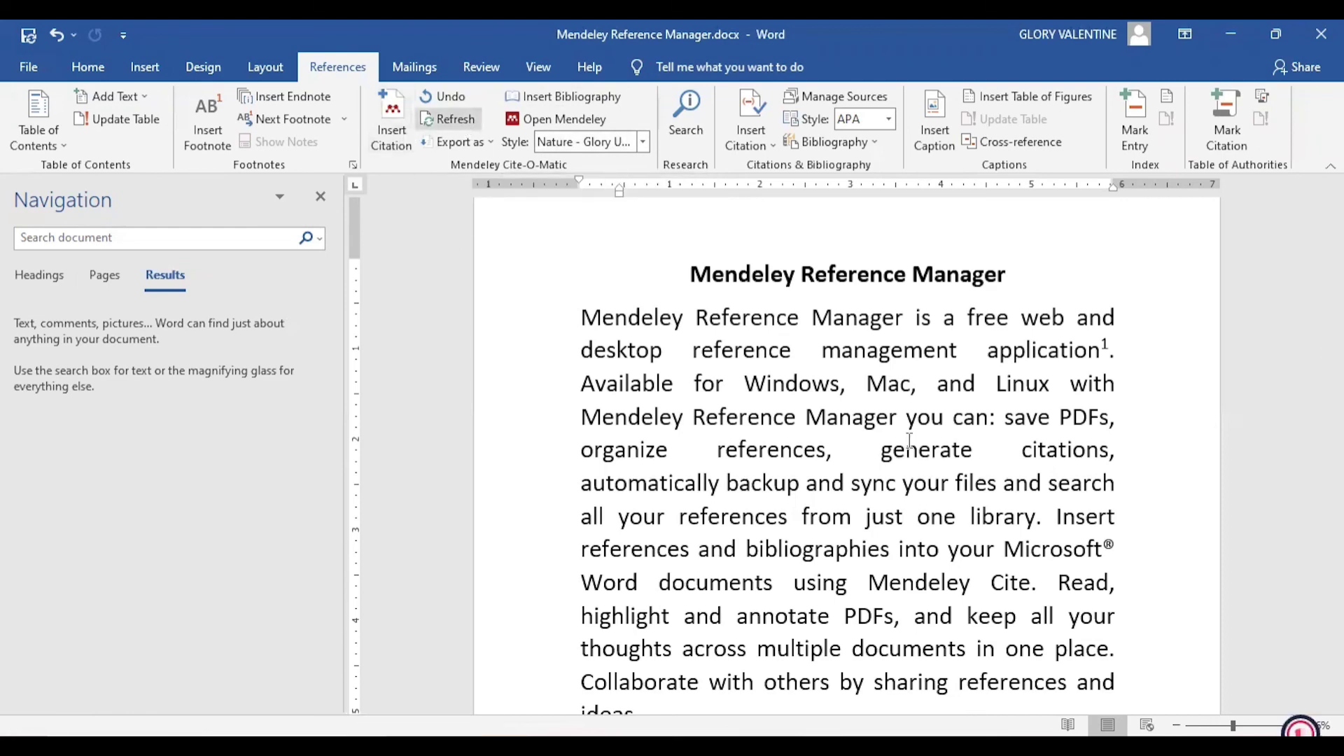